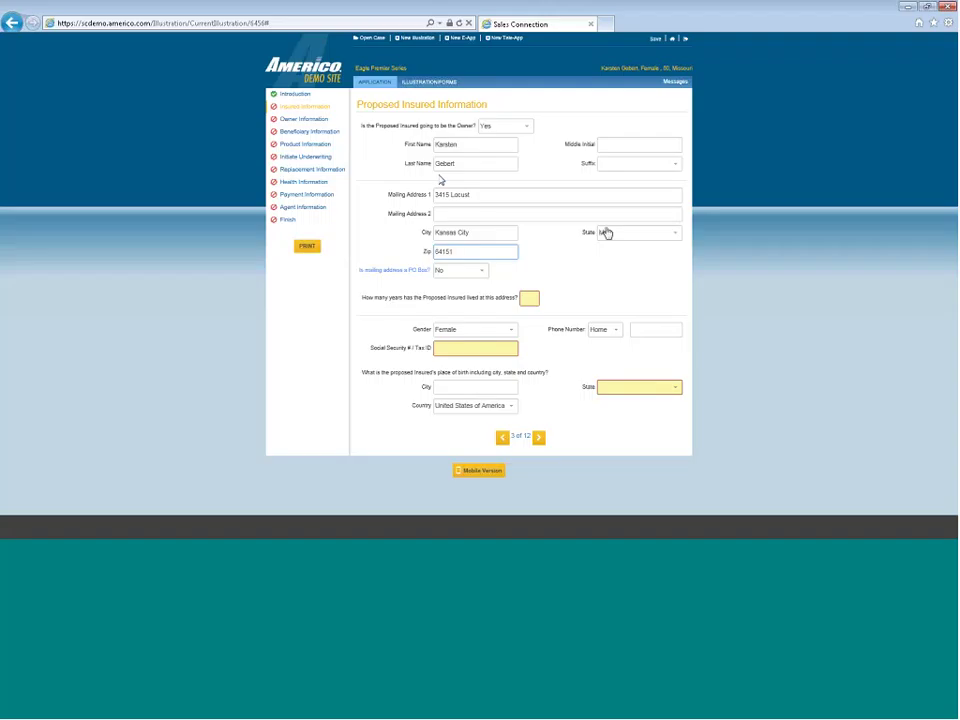
Enter 6 years at the current address and the insured's social security number
click(529, 297)
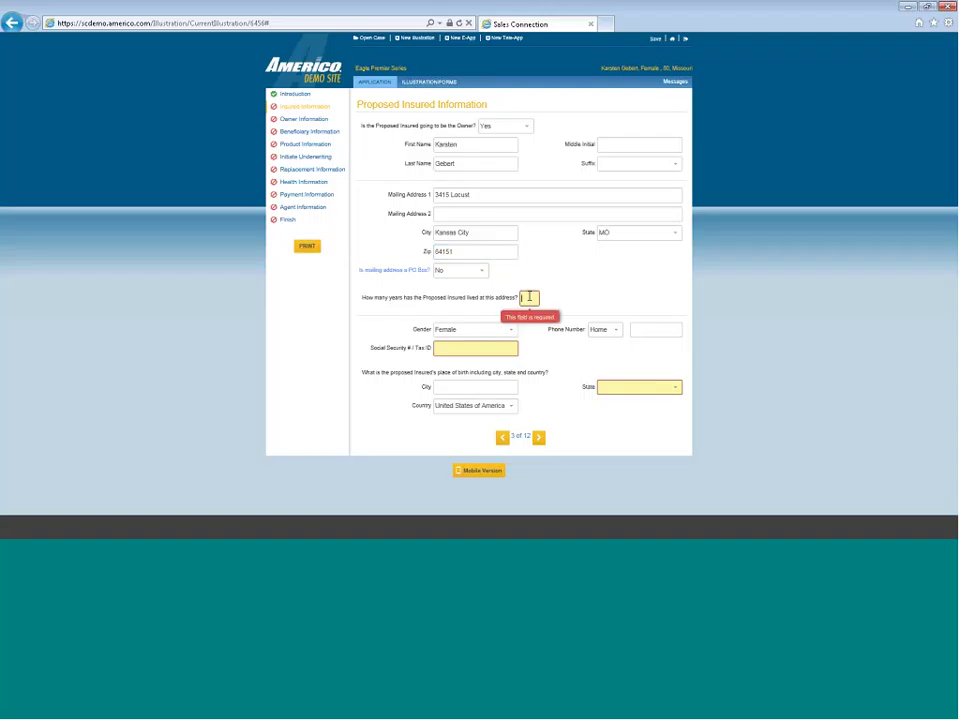
text(6)
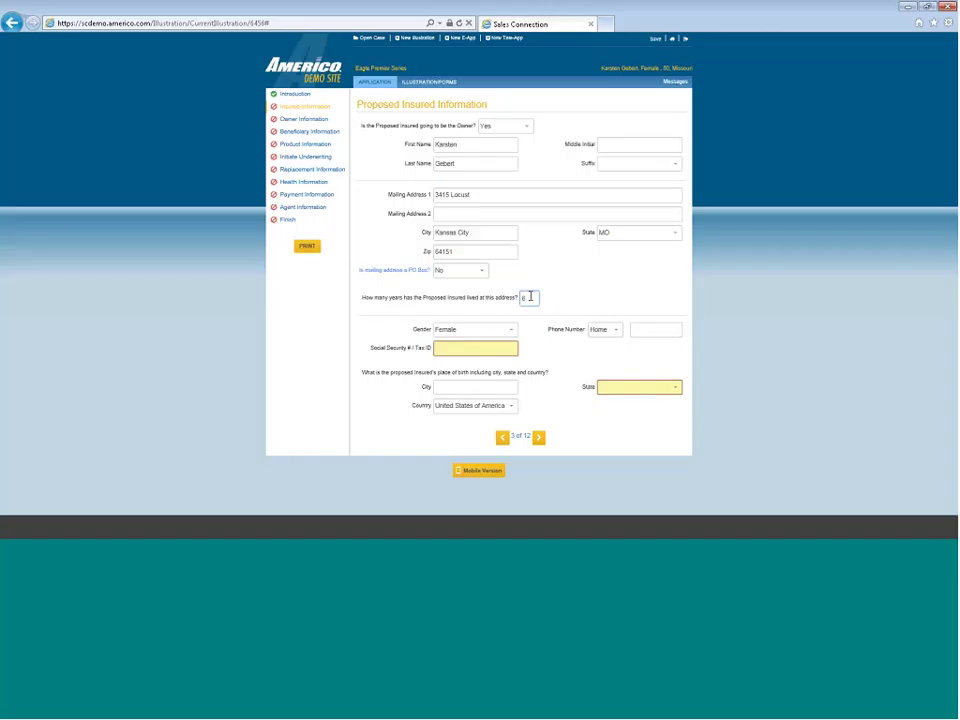
click(507, 347)
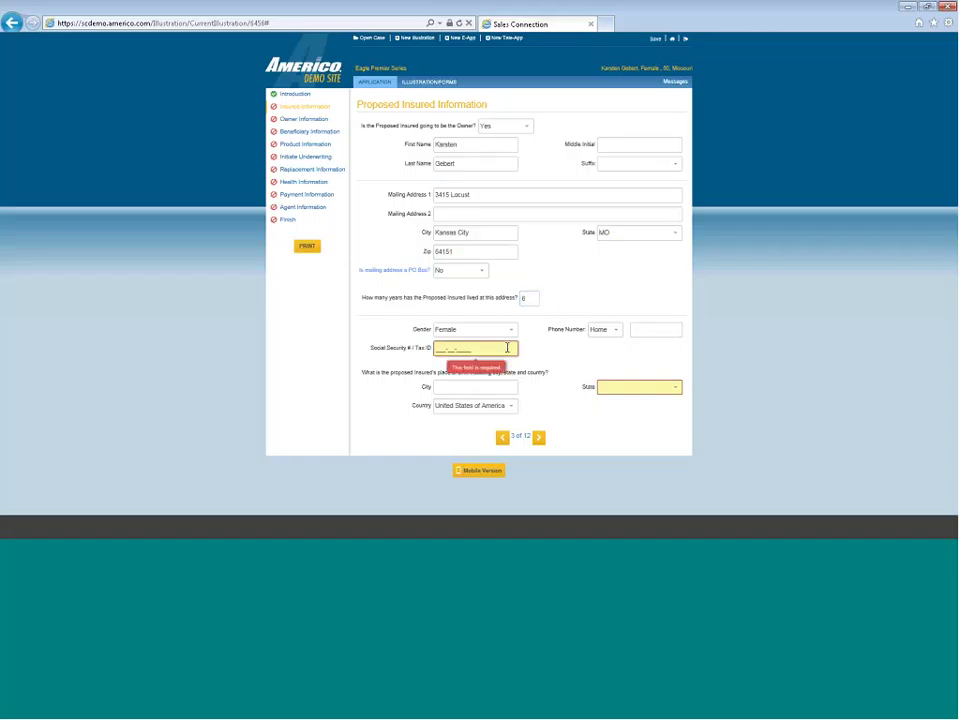
text(123456789)
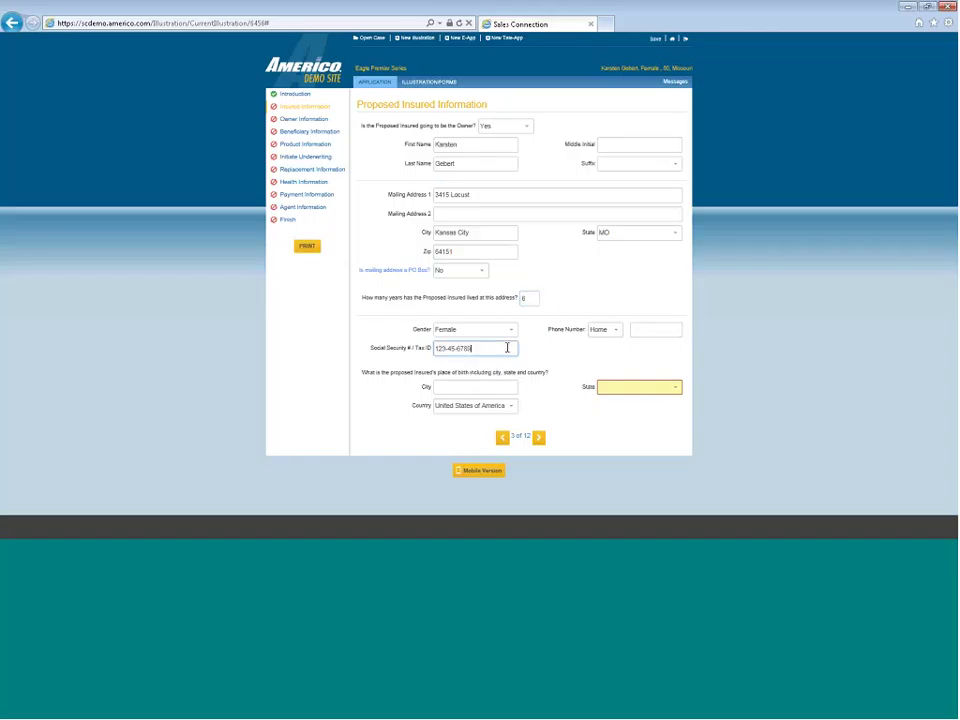
Set the birthplace state to MO and advance past Owner Information to Beneficiary Information
click(658, 389)
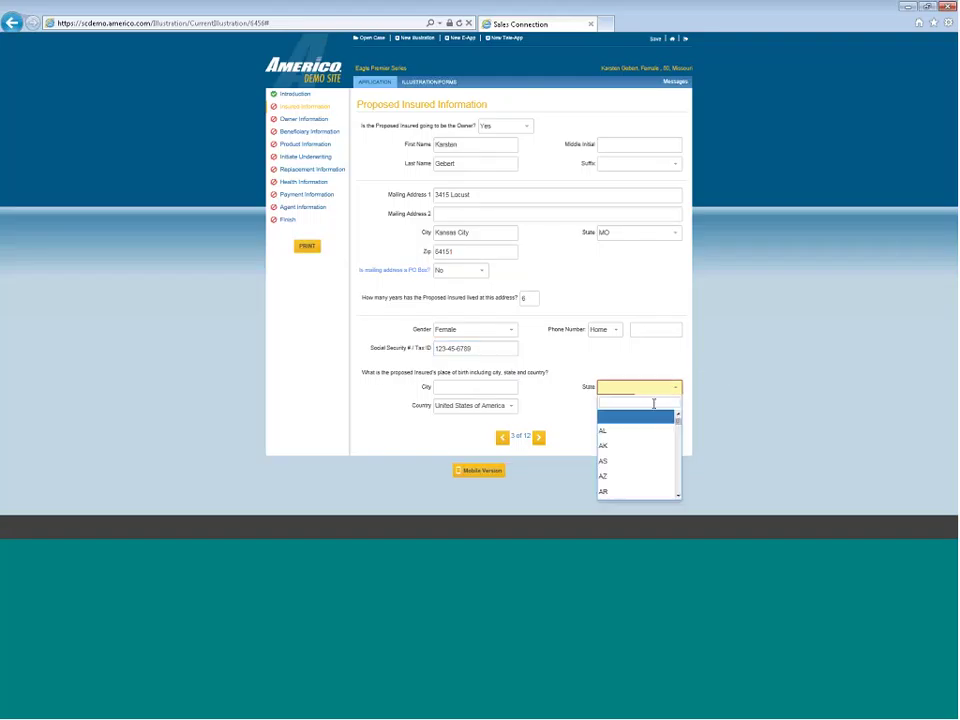
scroll(635, 467, down, 1)
scroll(635, 467, down, 7)
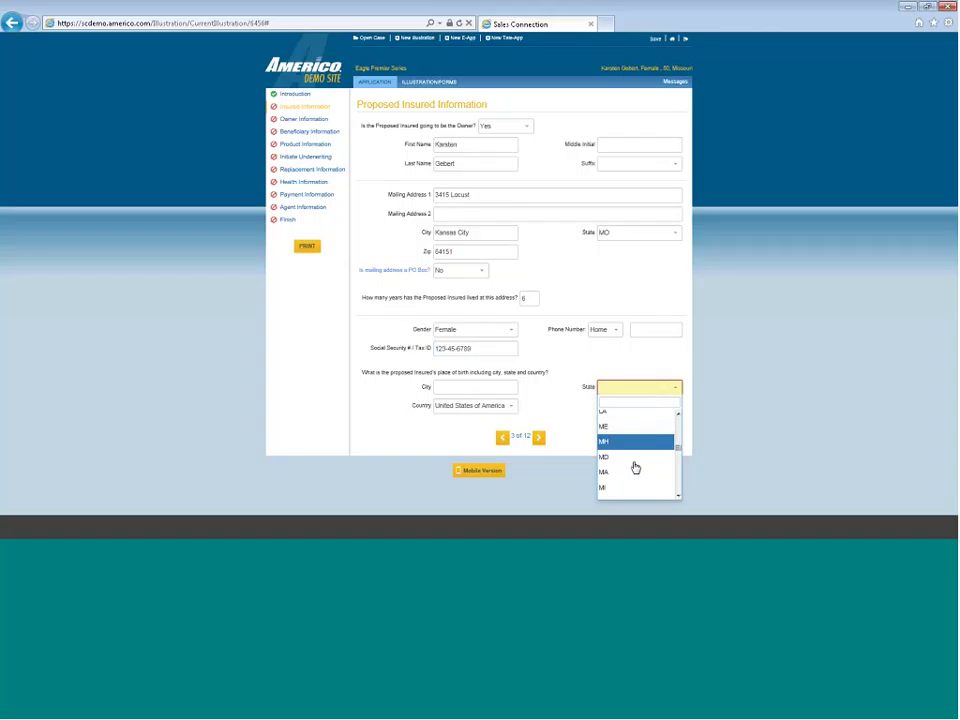
scroll(635, 467, down, 2)
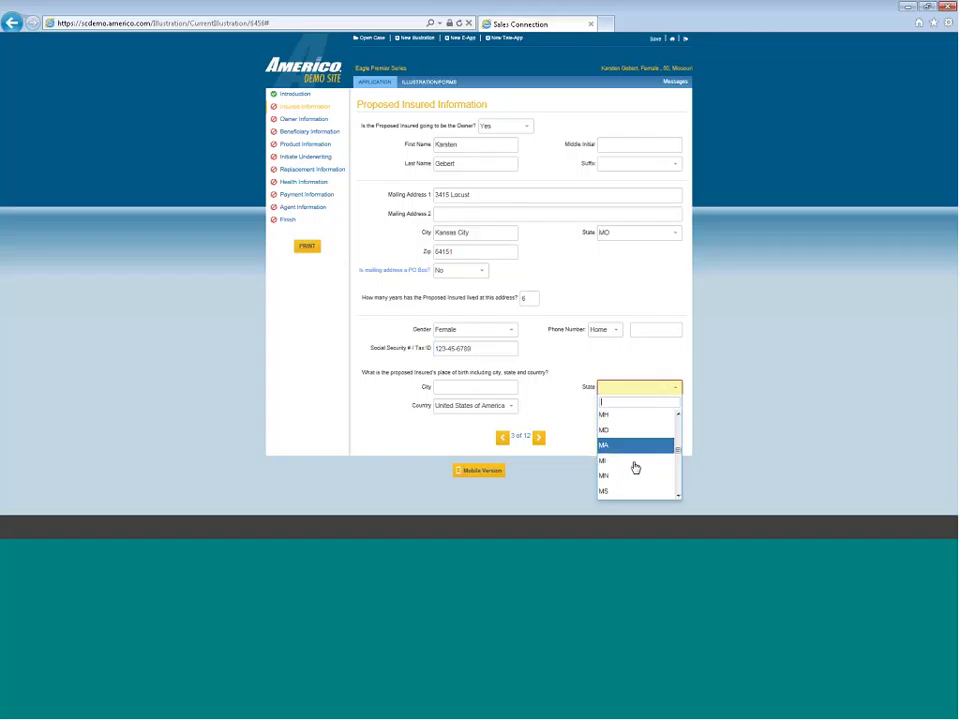
scroll(635, 467, down, 1)
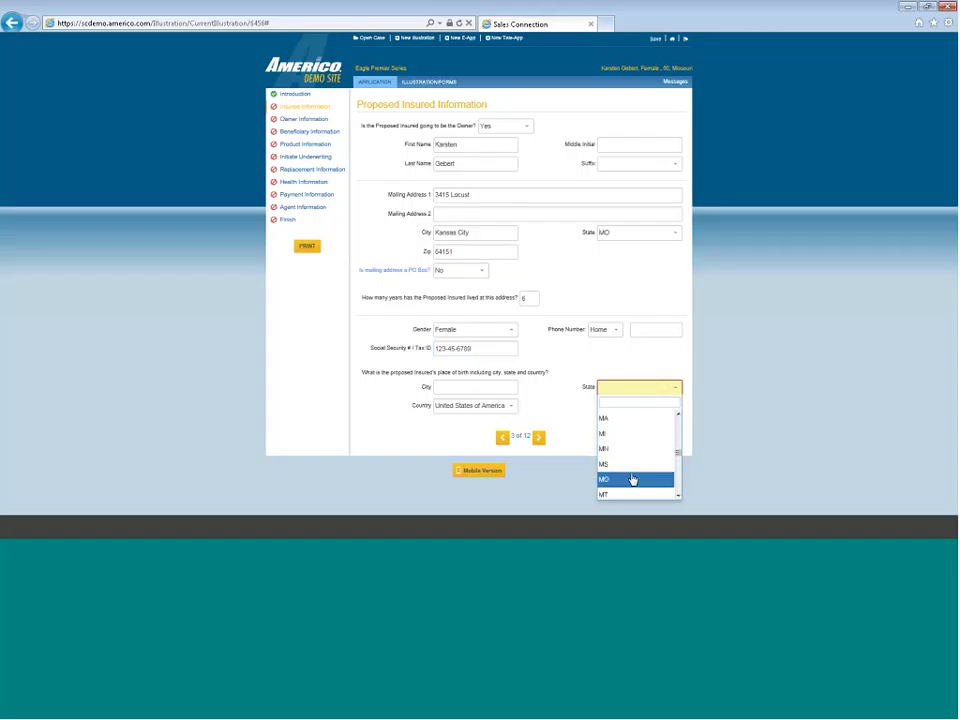
click(634, 479)
click(538, 437)
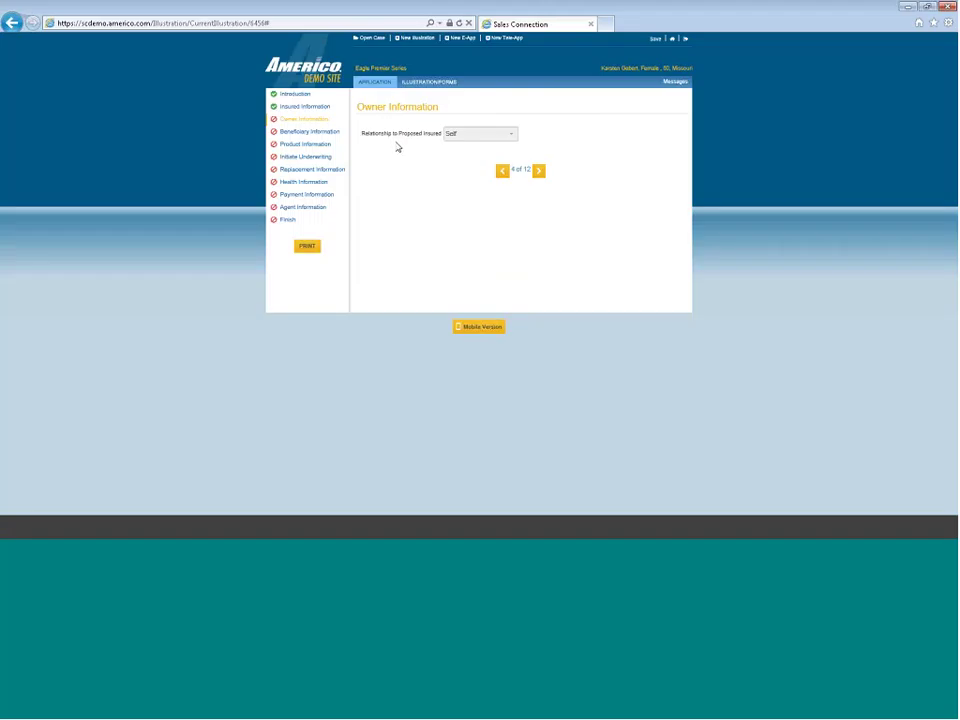
click(538, 171)
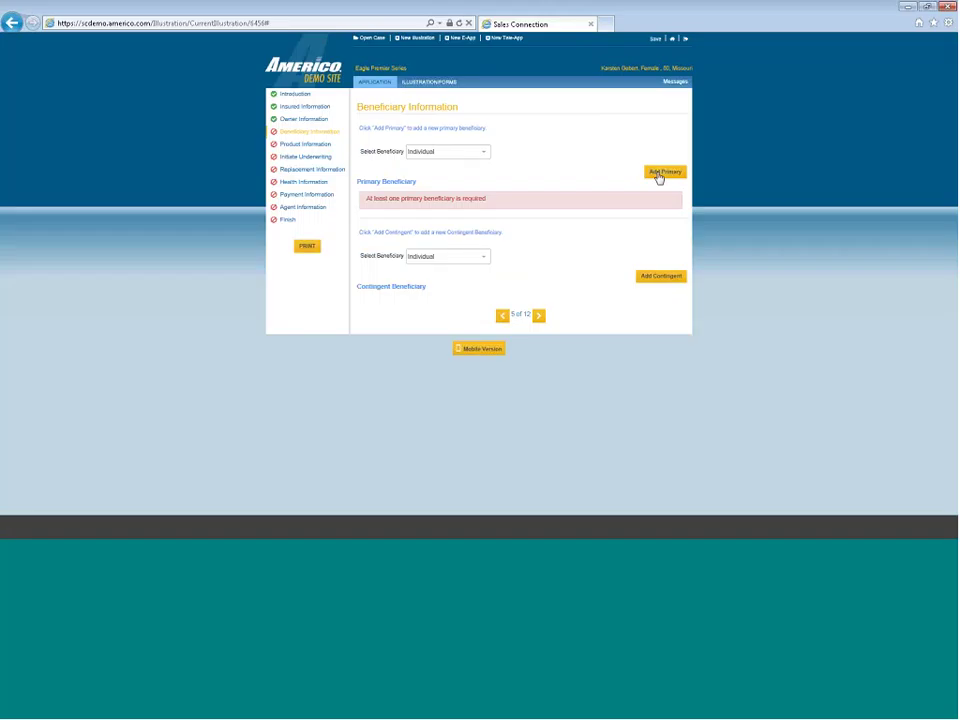
Add a 100% primary beneficiary with first and last name, relationship Child, then a second primary entry
click(659, 175)
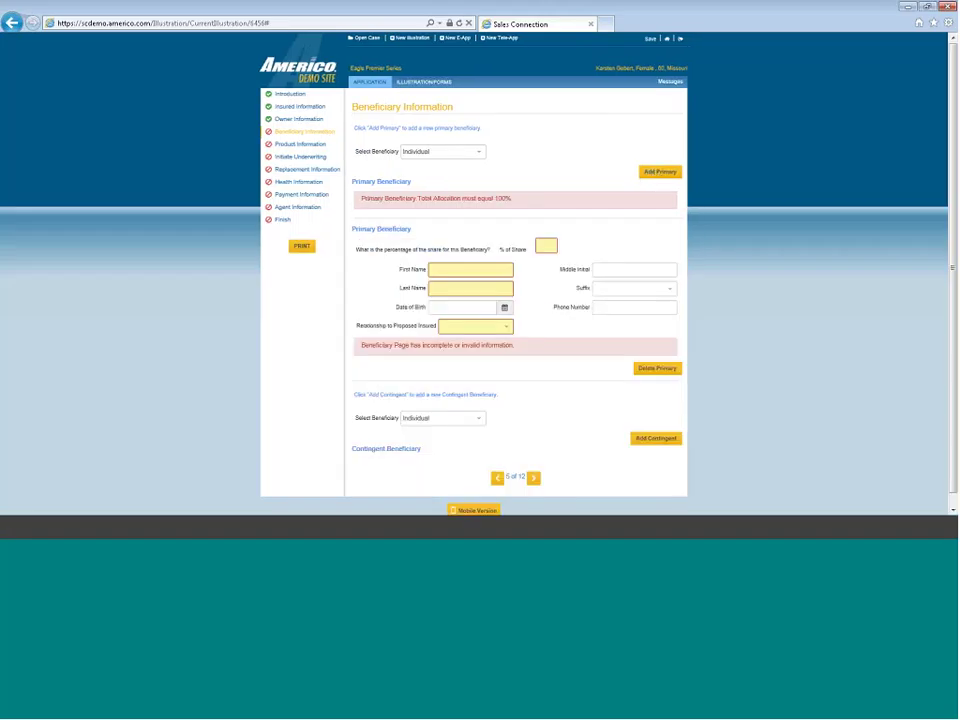
click(545, 245)
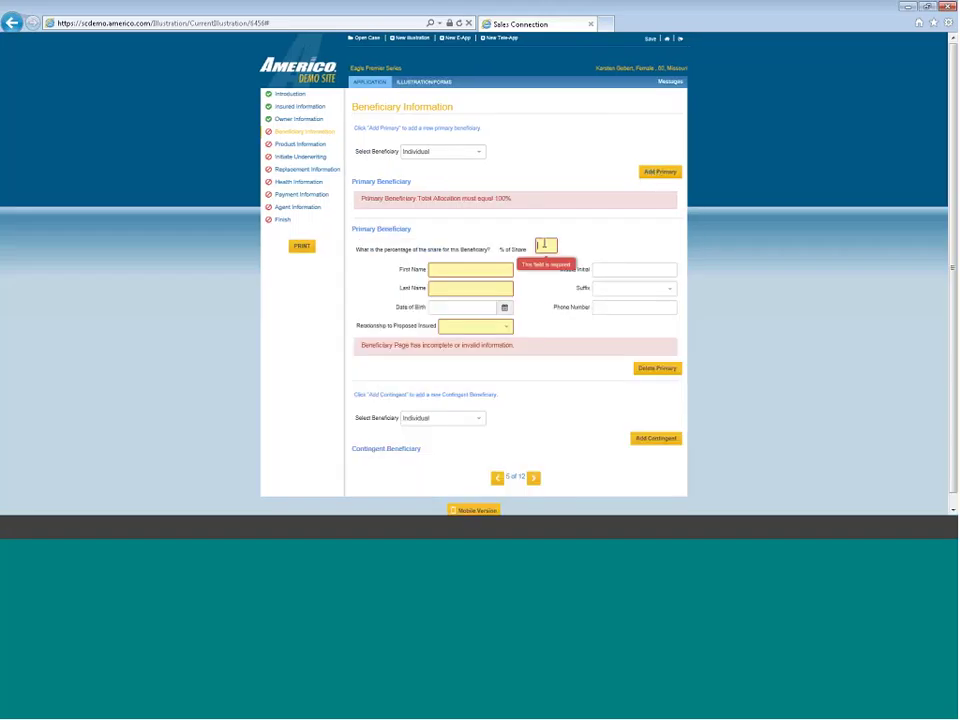
text(100)
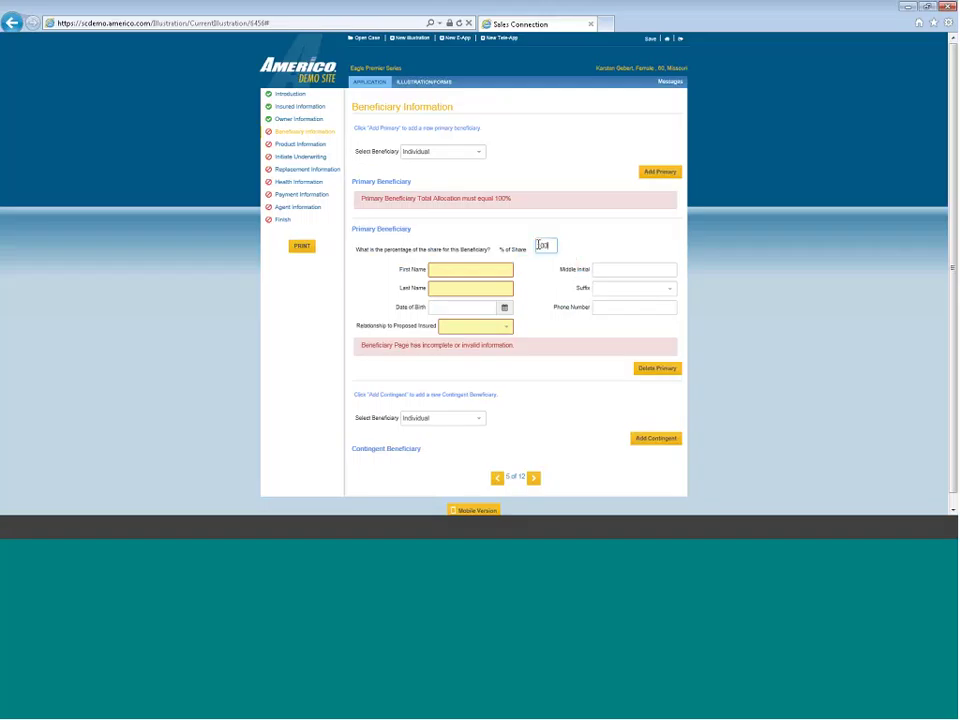
click(467, 270)
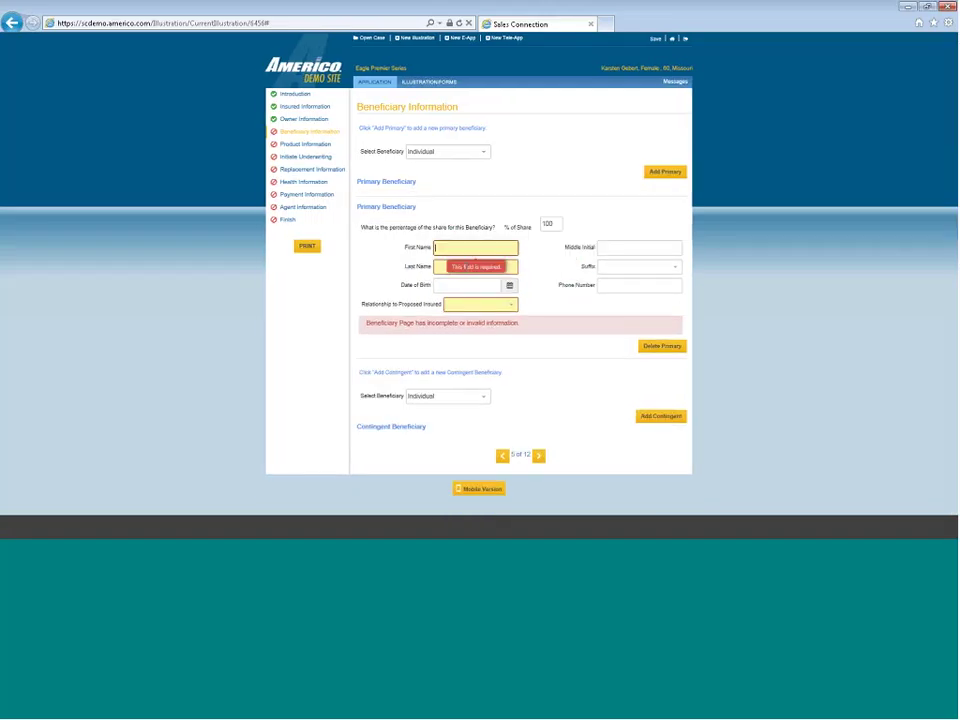
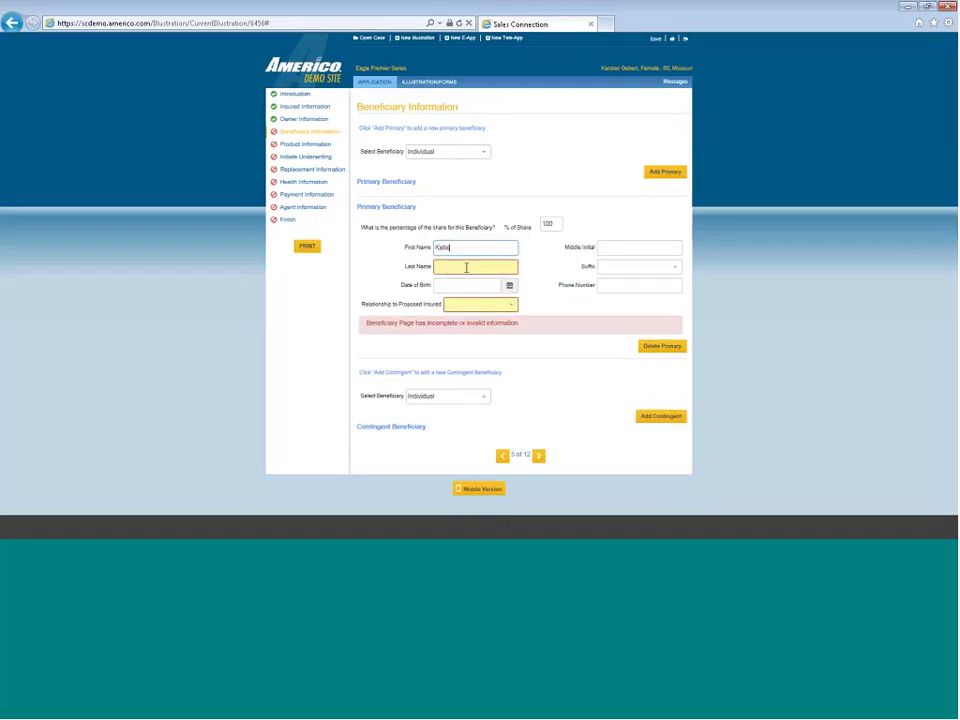
click(466, 268)
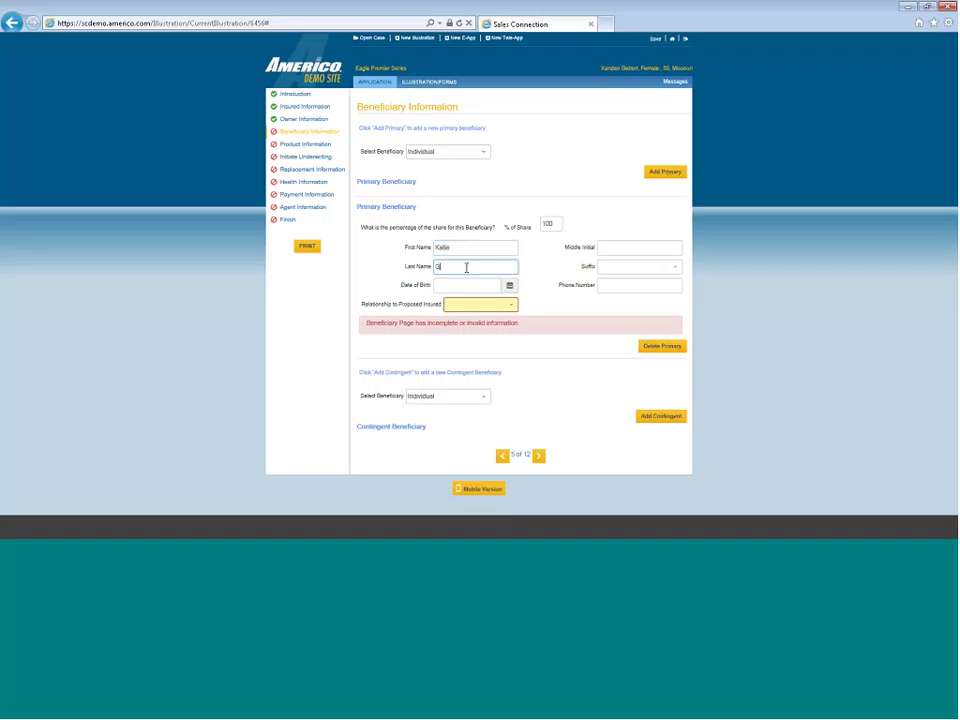
click(510, 305)
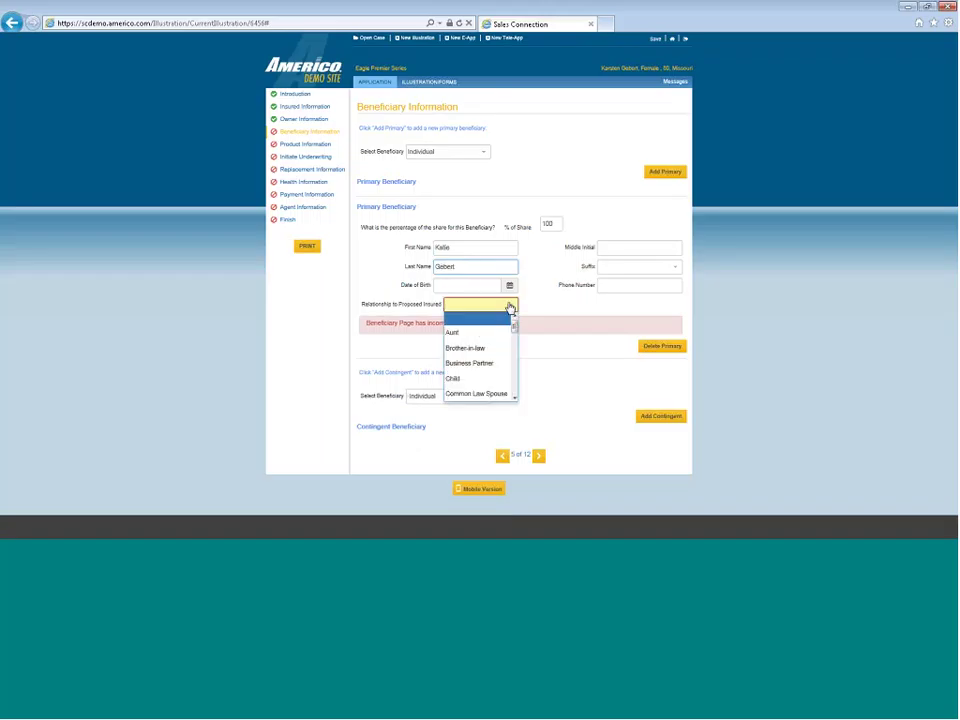
click(463, 377)
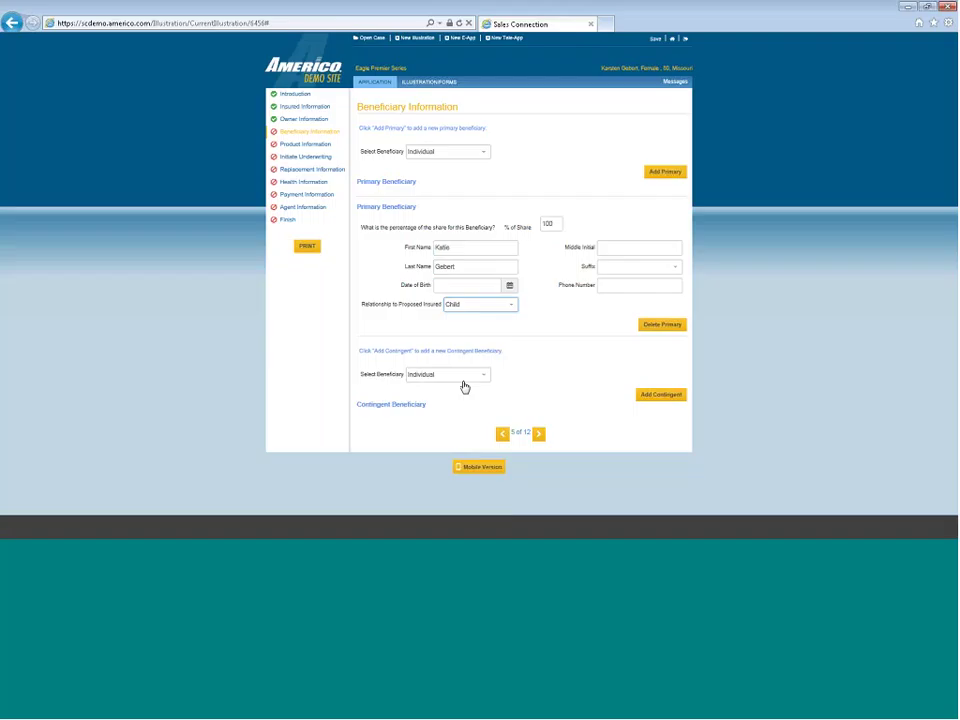
click(663, 175)
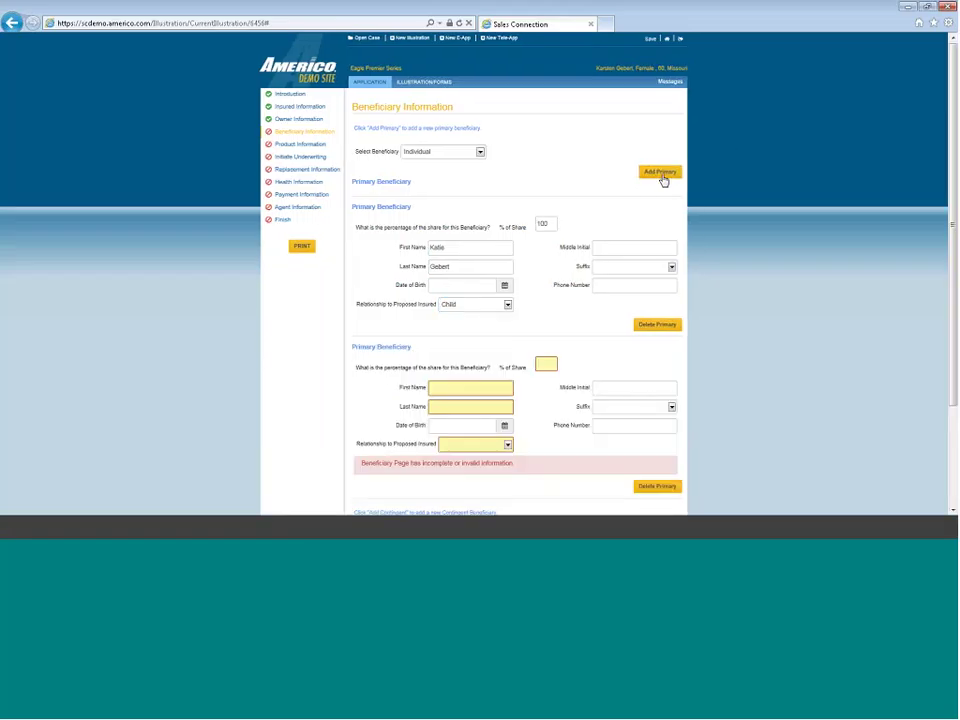
Set both primary beneficiaries' share to 50%
click(457, 388)
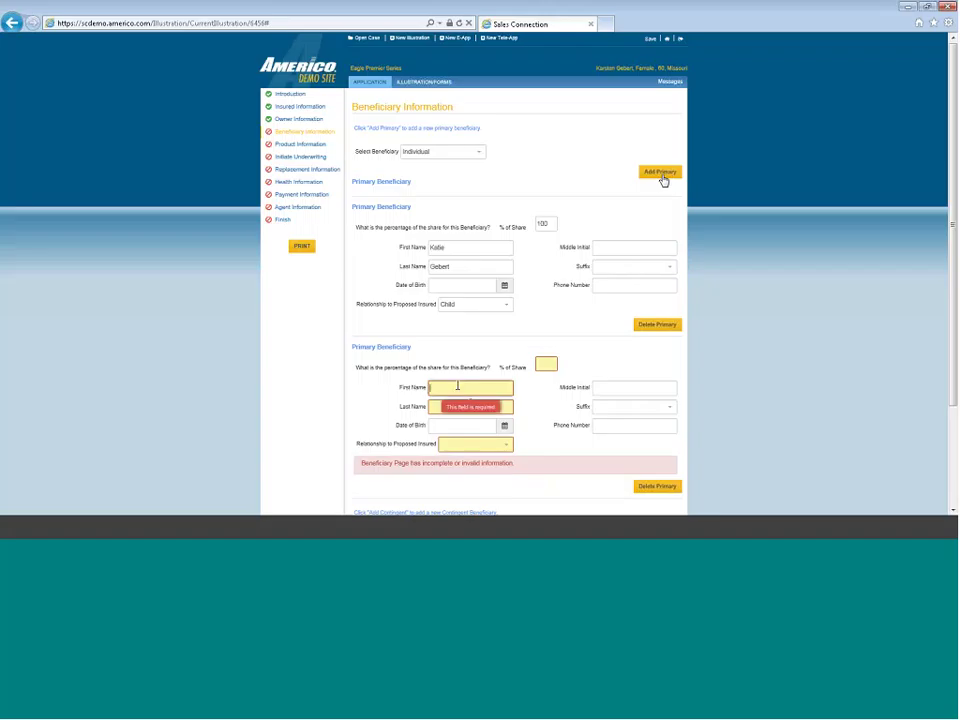
click(546, 364)
text(50)
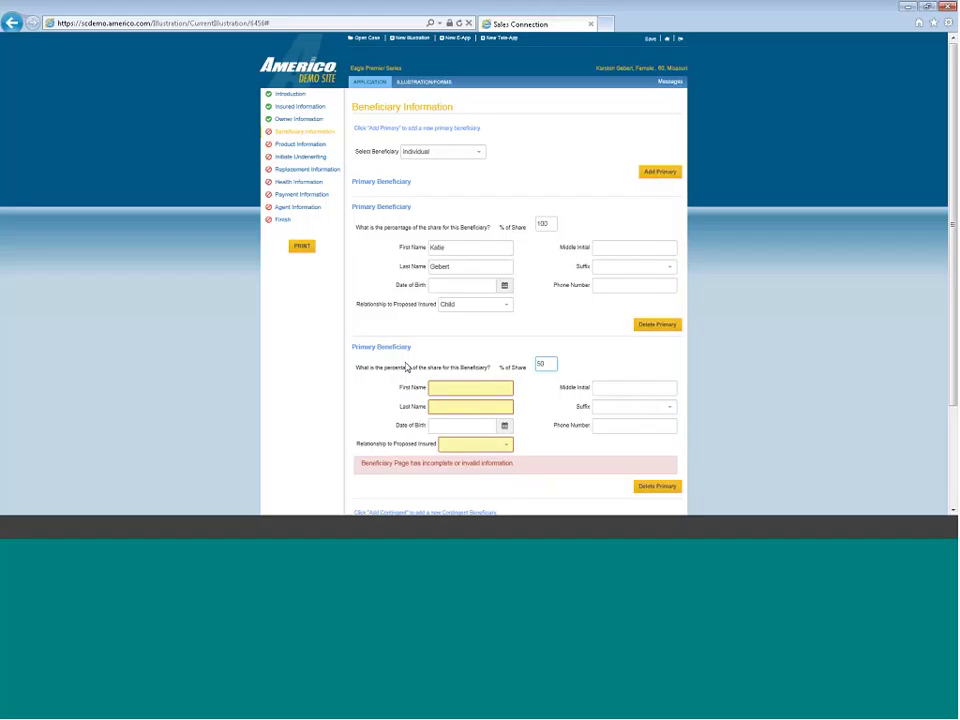
double_click(542, 223)
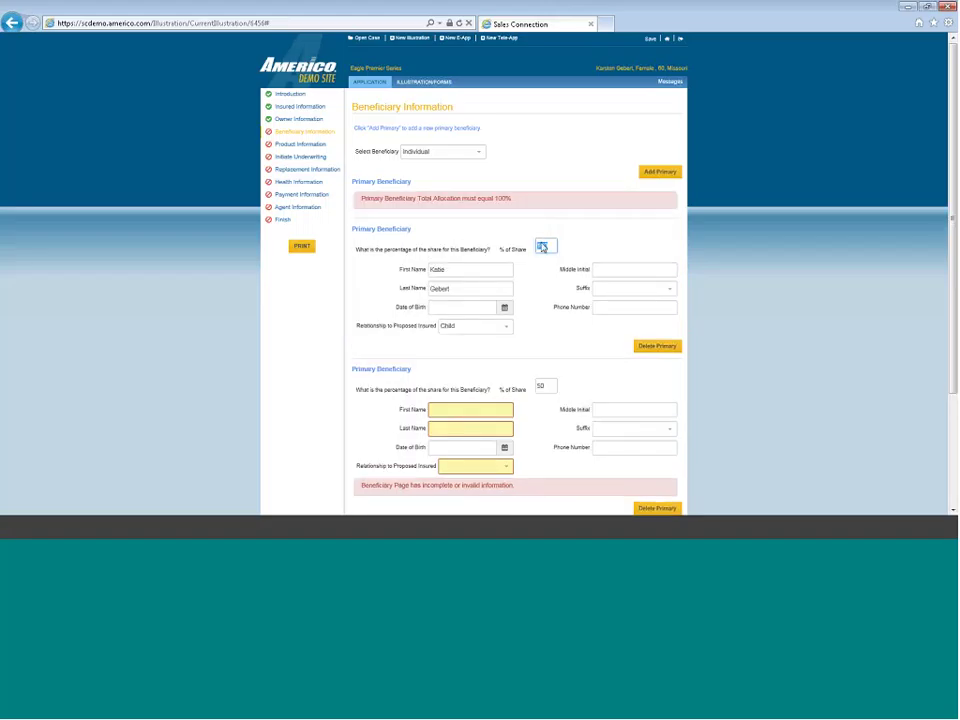
text(50)
Enter the second beneficiary's first and last name, relationship Child, and continue to Product Information
click(444, 405)
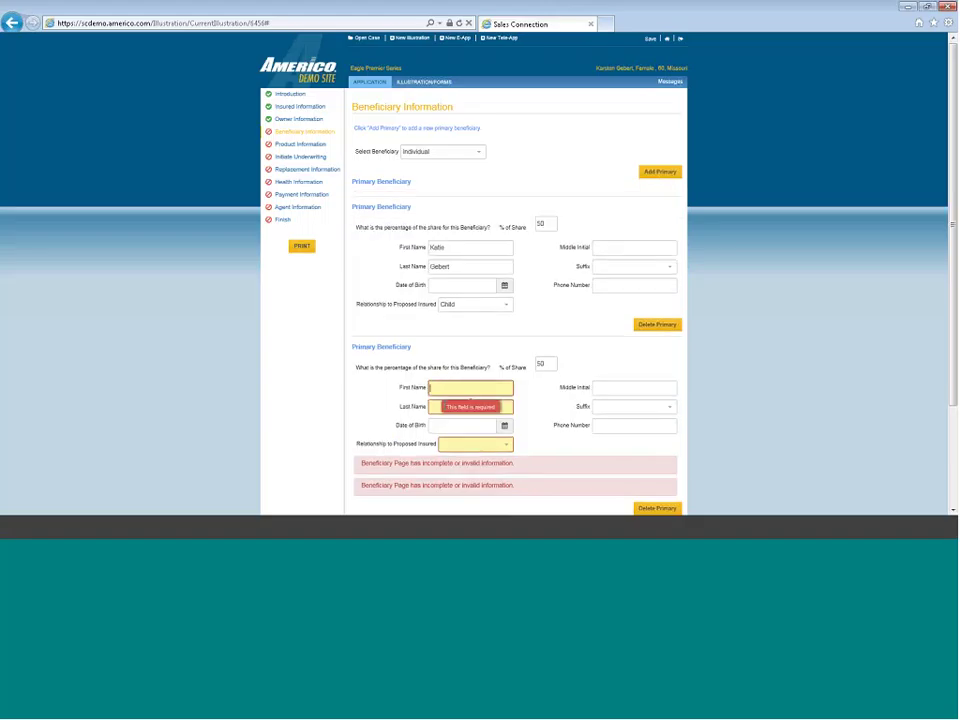
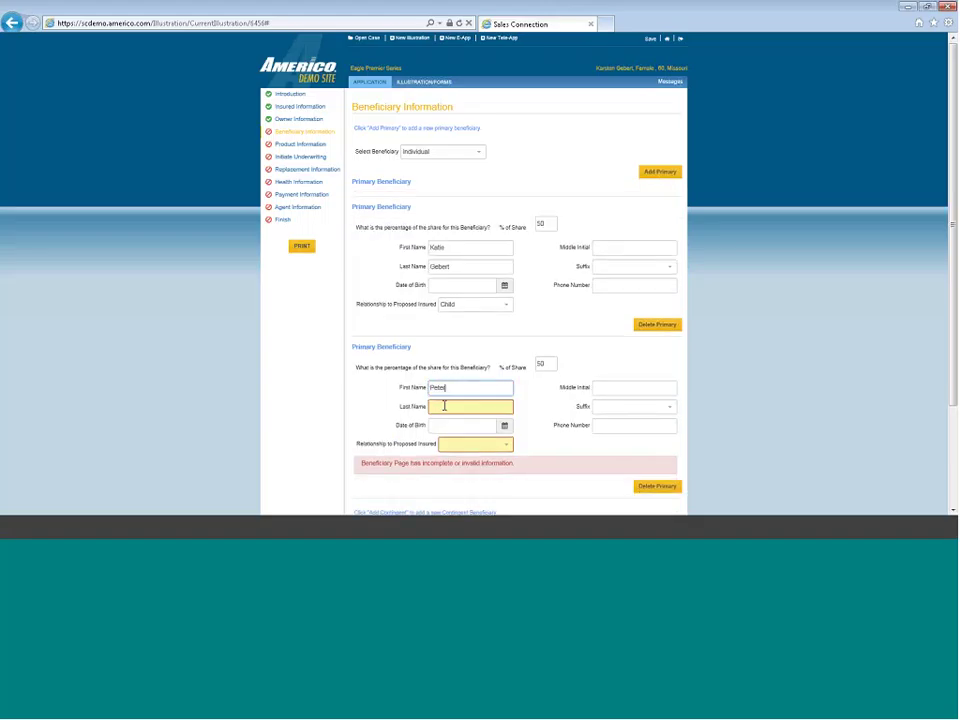
click(442, 406)
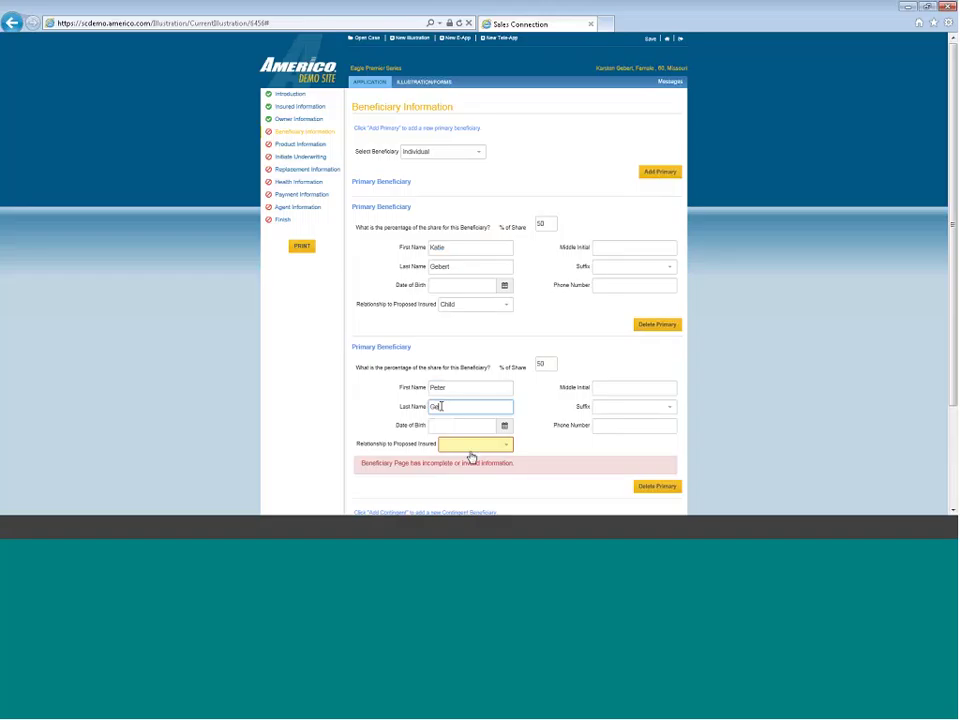
click(471, 445)
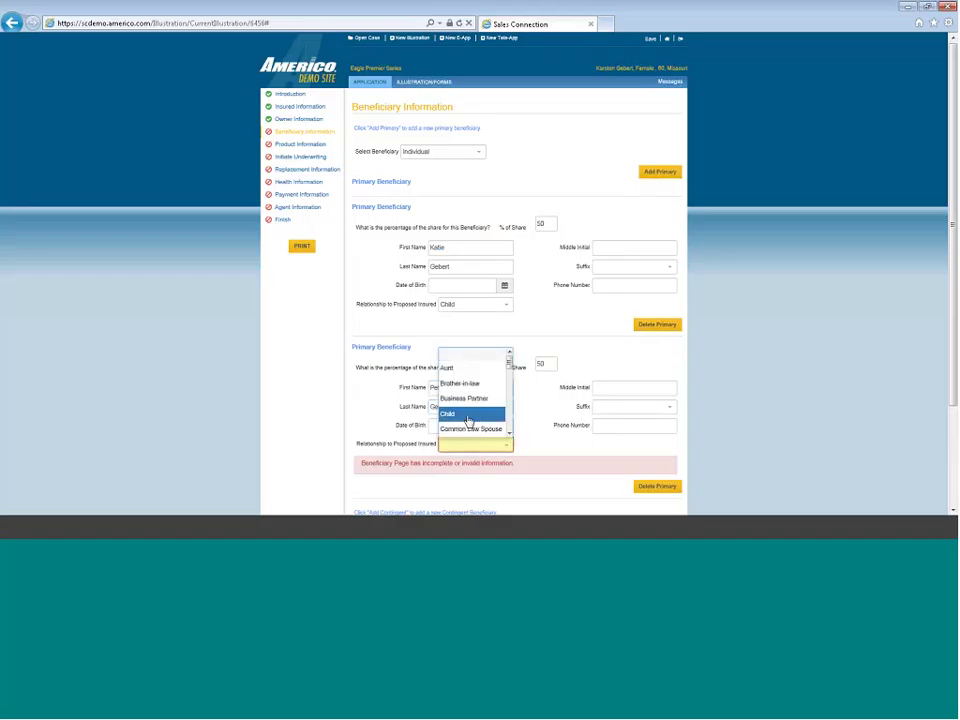
click(471, 418)
scroll(545, 398, down, 3)
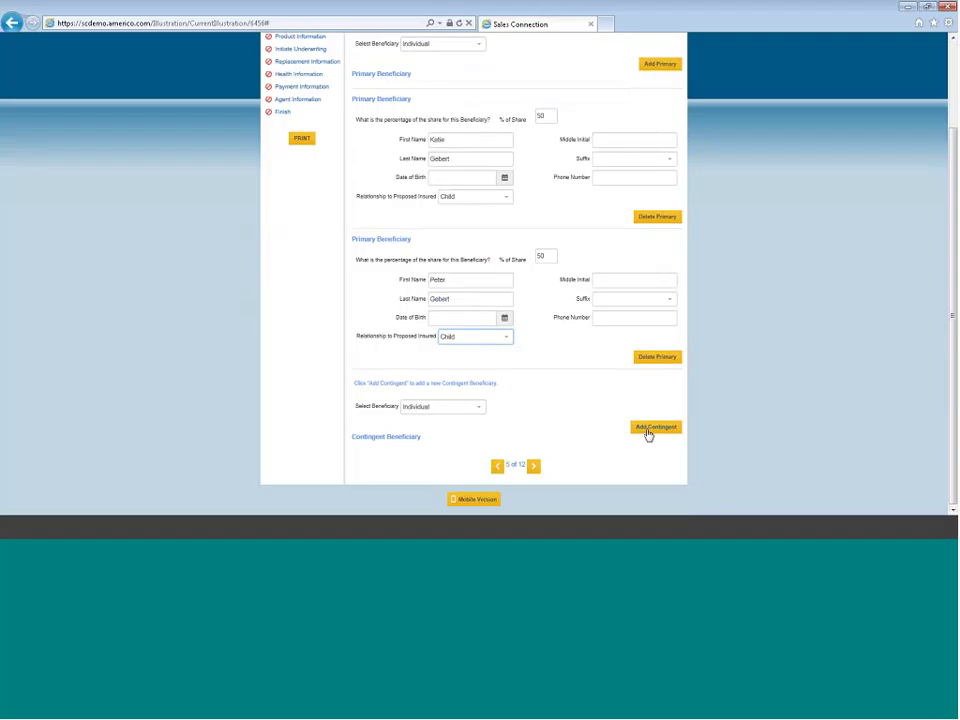
click(533, 467)
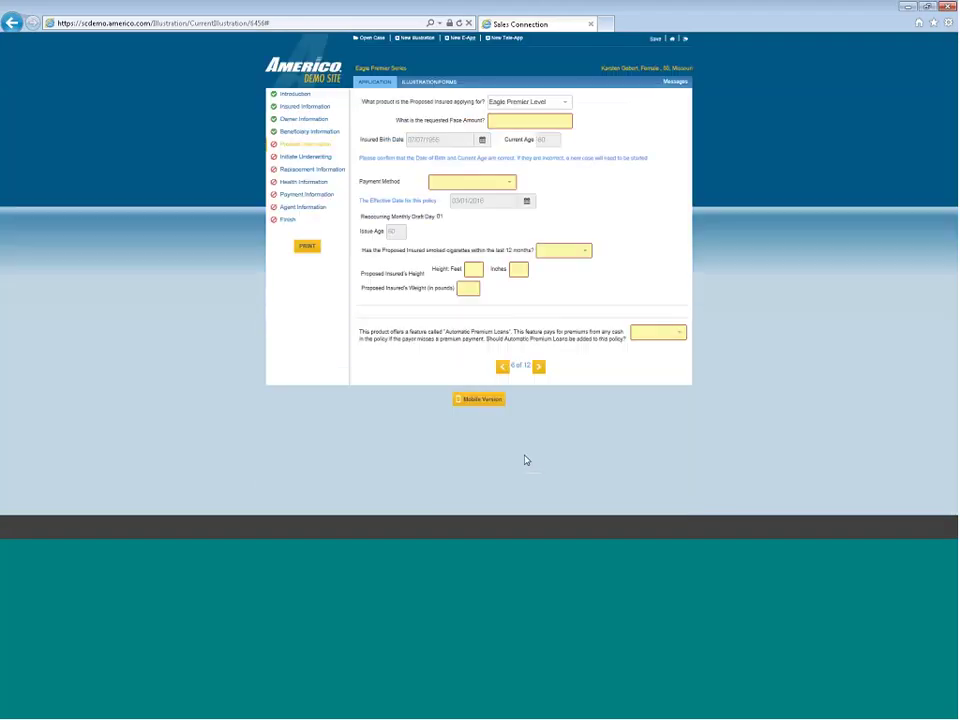
Enter a face amount of 10000 and choose Bank Draft as the payment method
click(505, 122)
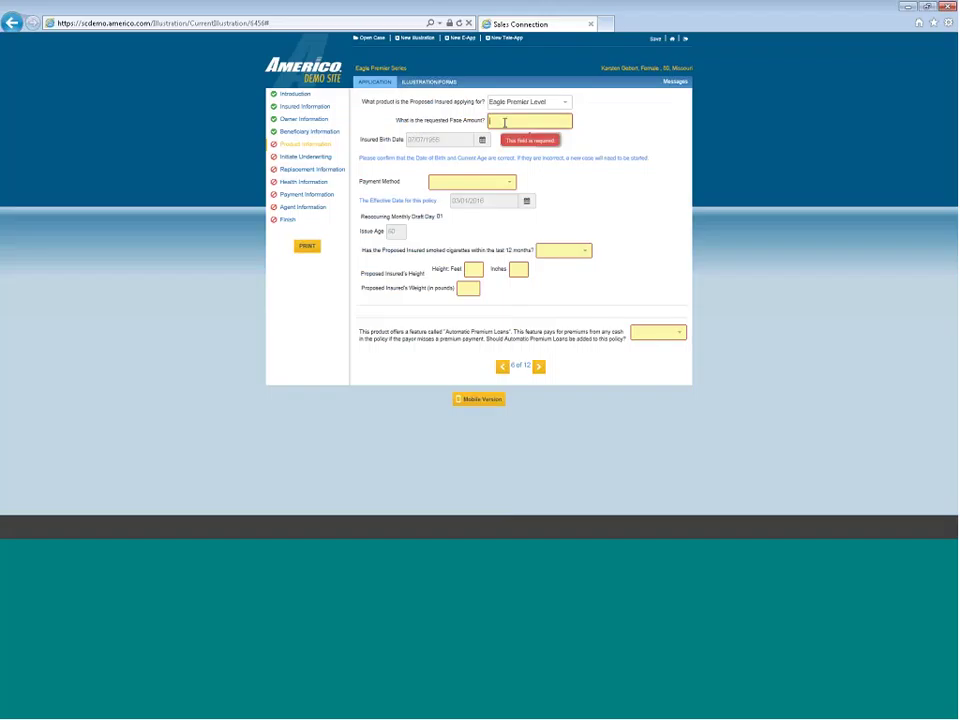
text(1)
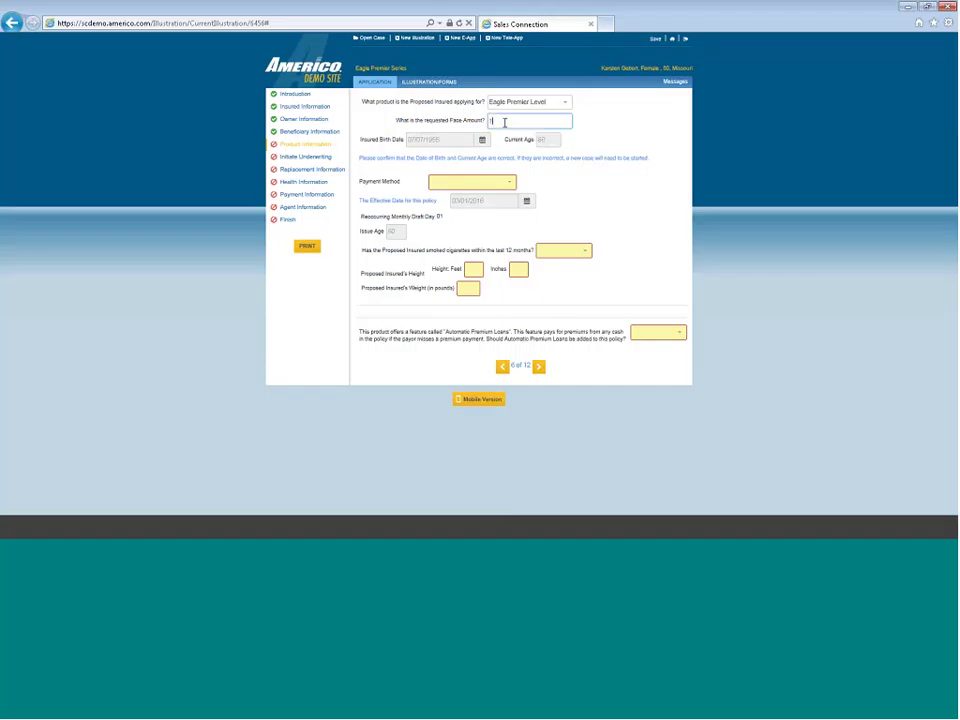
text(0000)
click(506, 183)
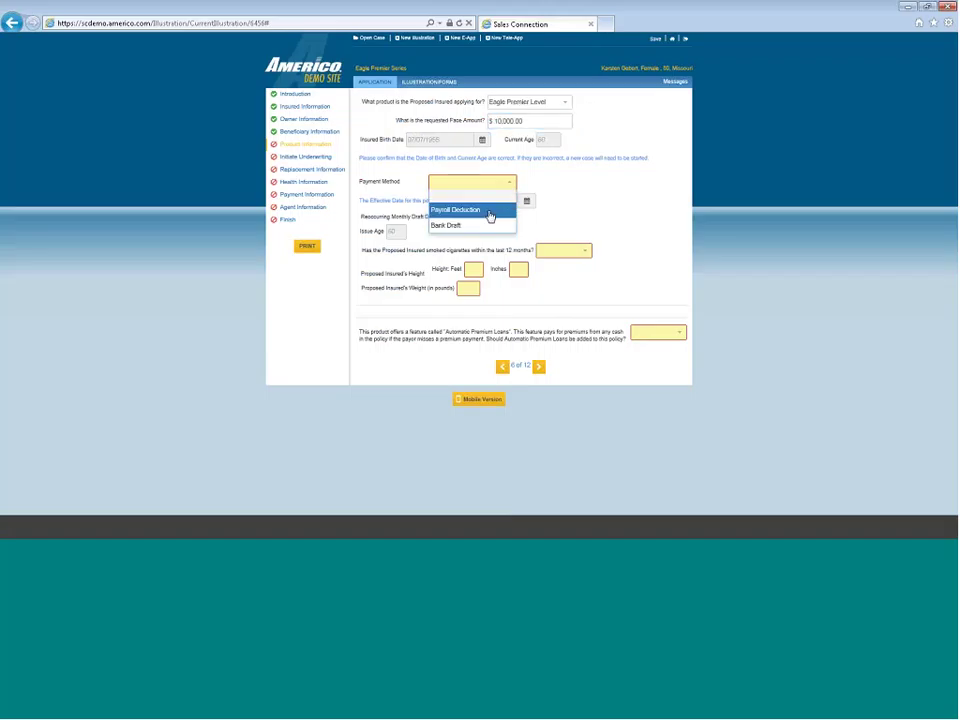
click(486, 226)
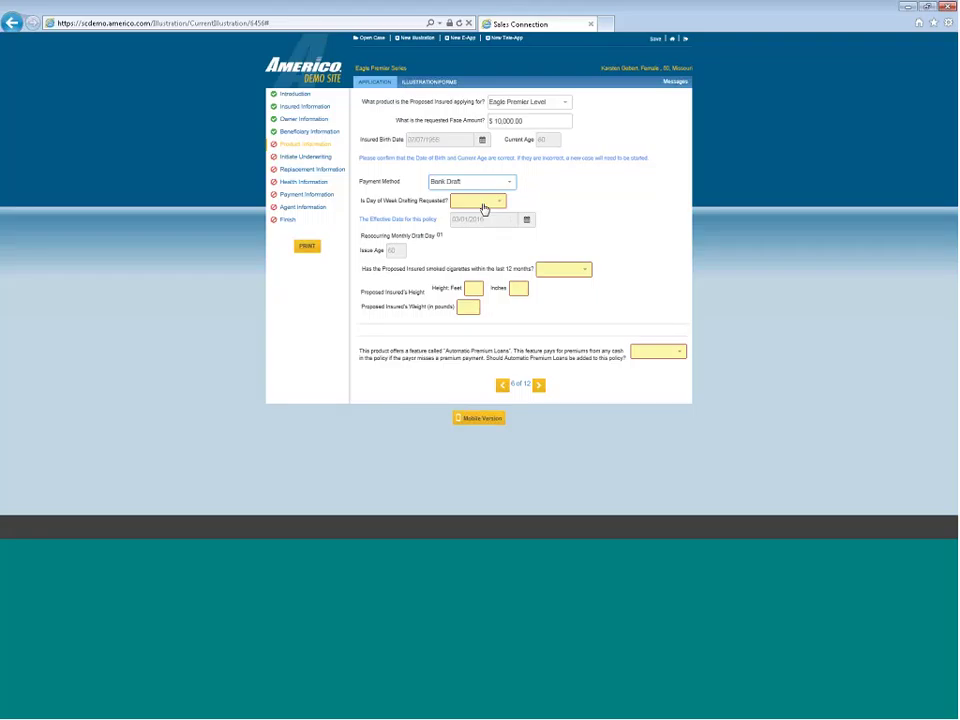
Set day-of-week drafting to Yes, on the second week's Wednesday
click(484, 208)
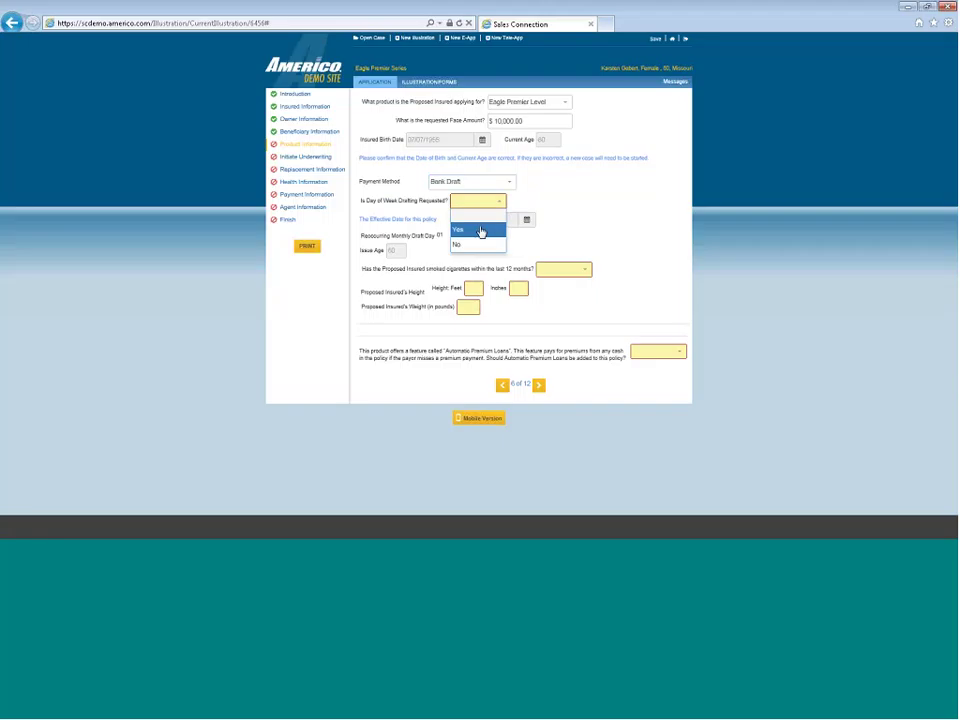
click(480, 229)
click(482, 222)
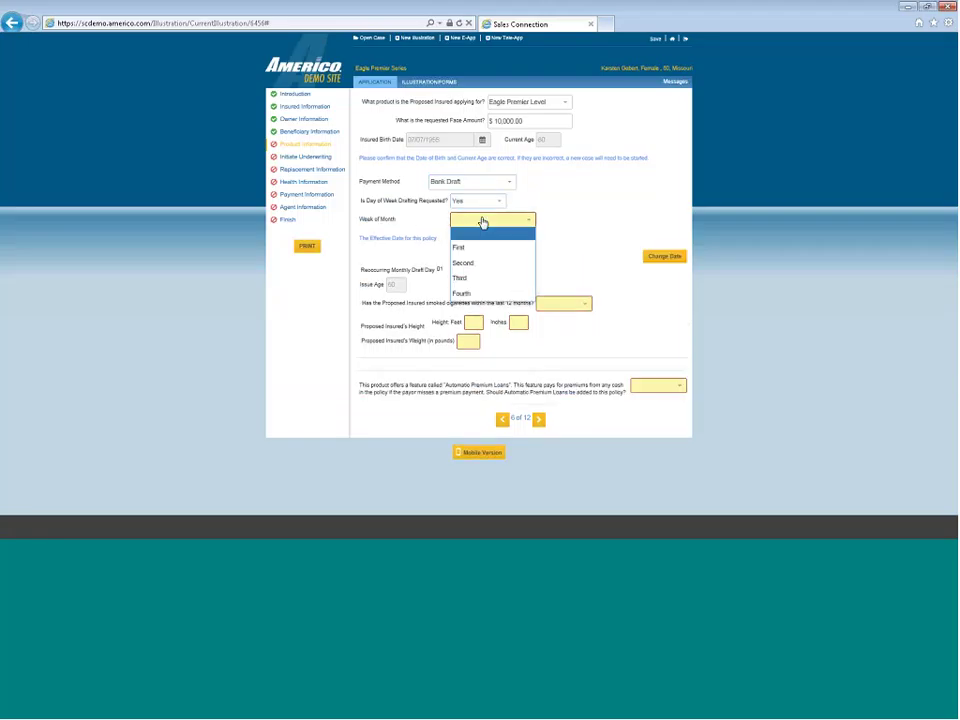
click(478, 265)
click(481, 240)
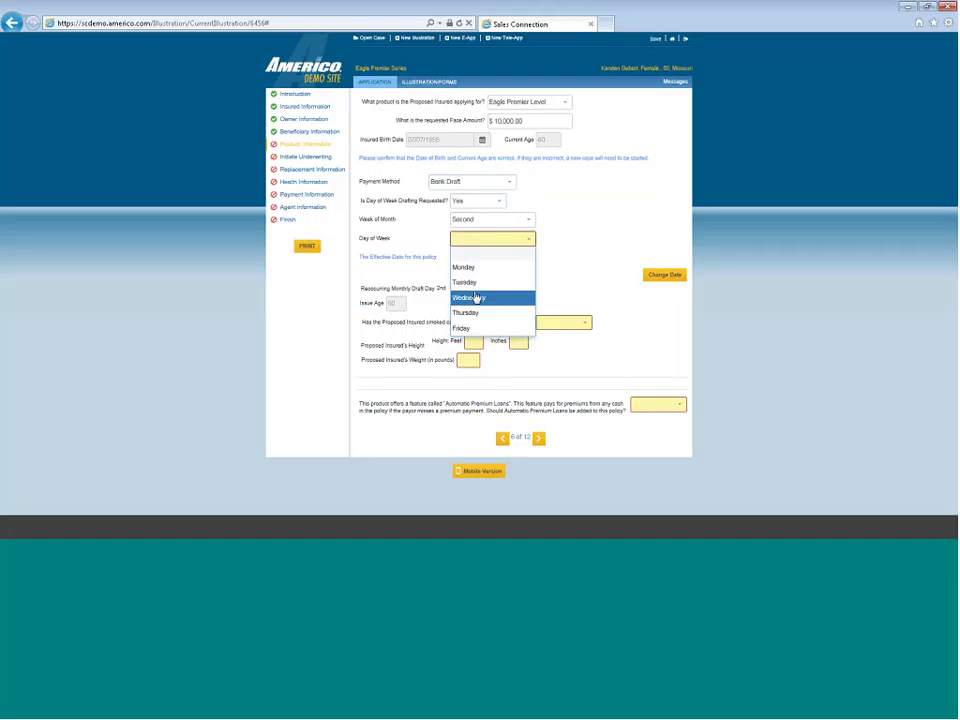
click(474, 298)
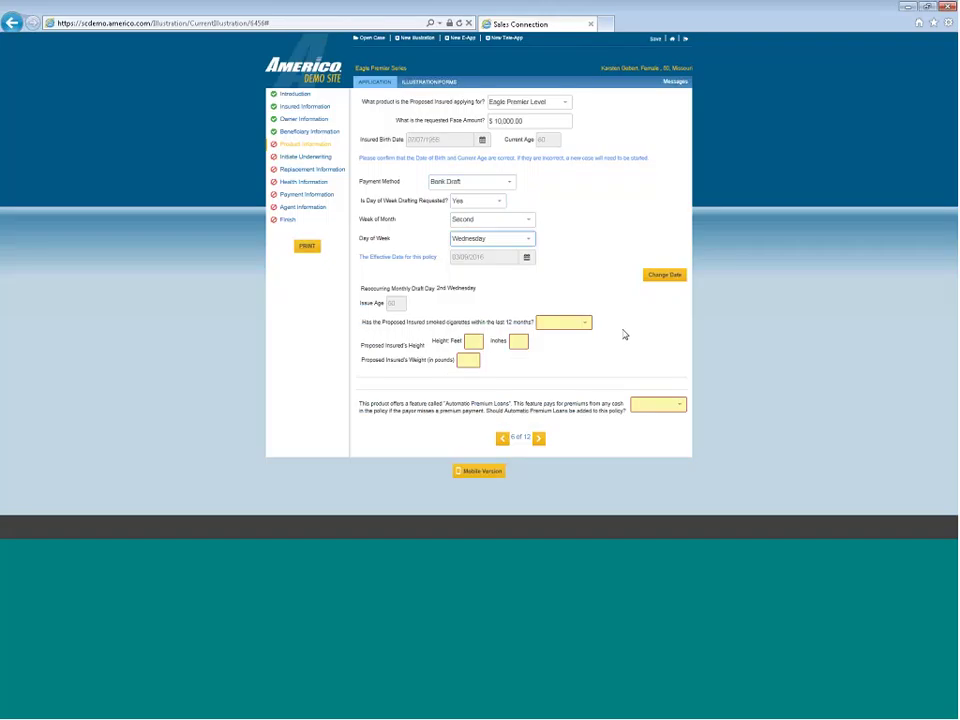
Answer No to smoking in the last 12 months and enter height 6 ft 0 in and weight
click(574, 323)
click(568, 367)
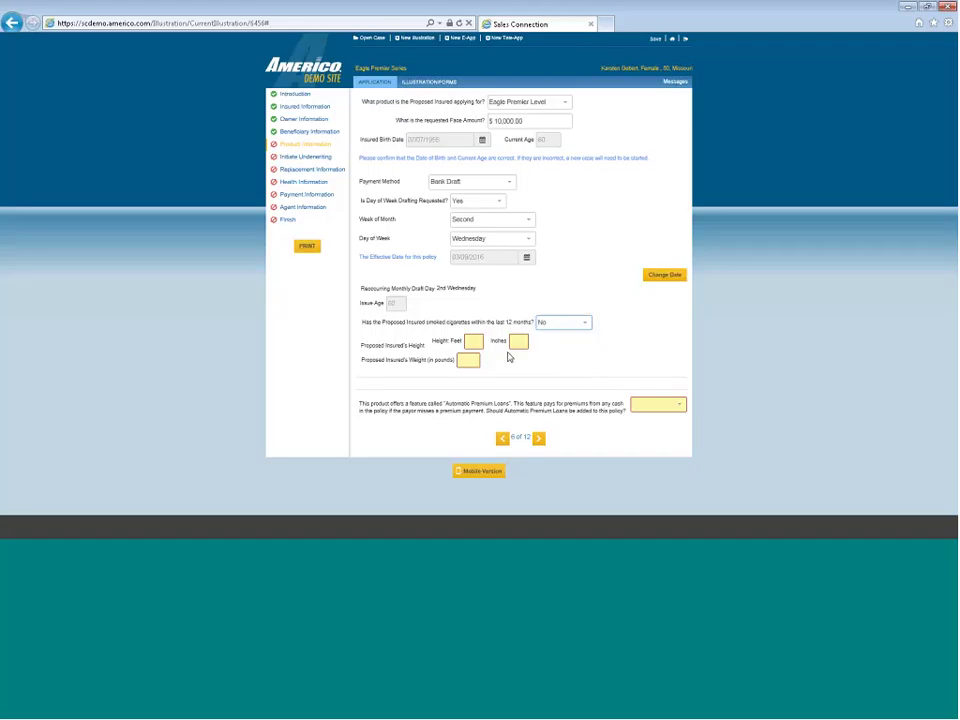
click(475, 341)
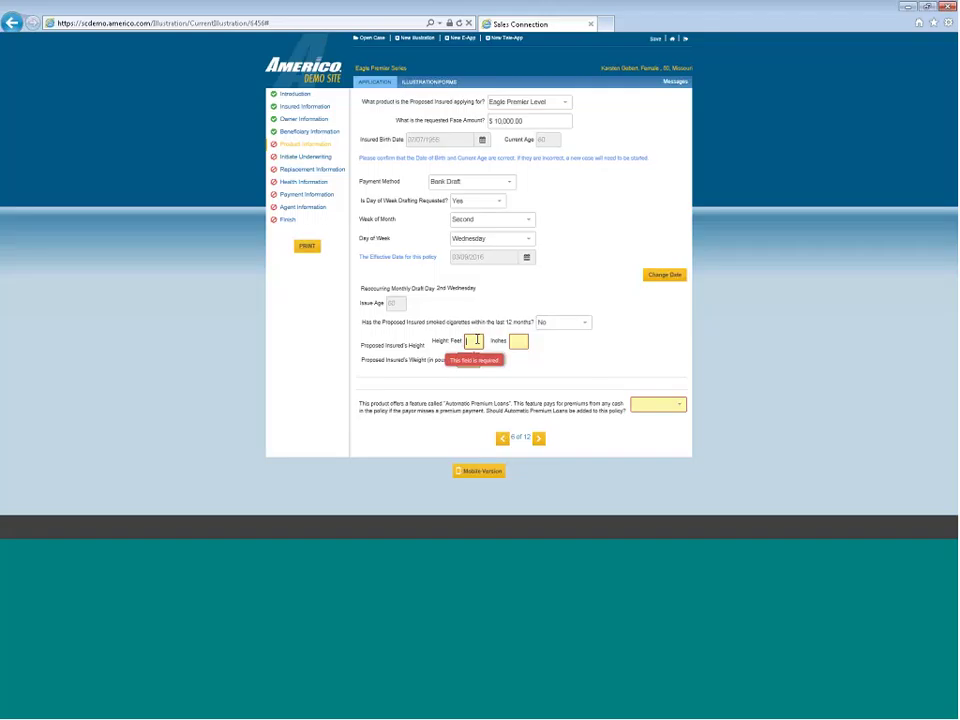
text(6)
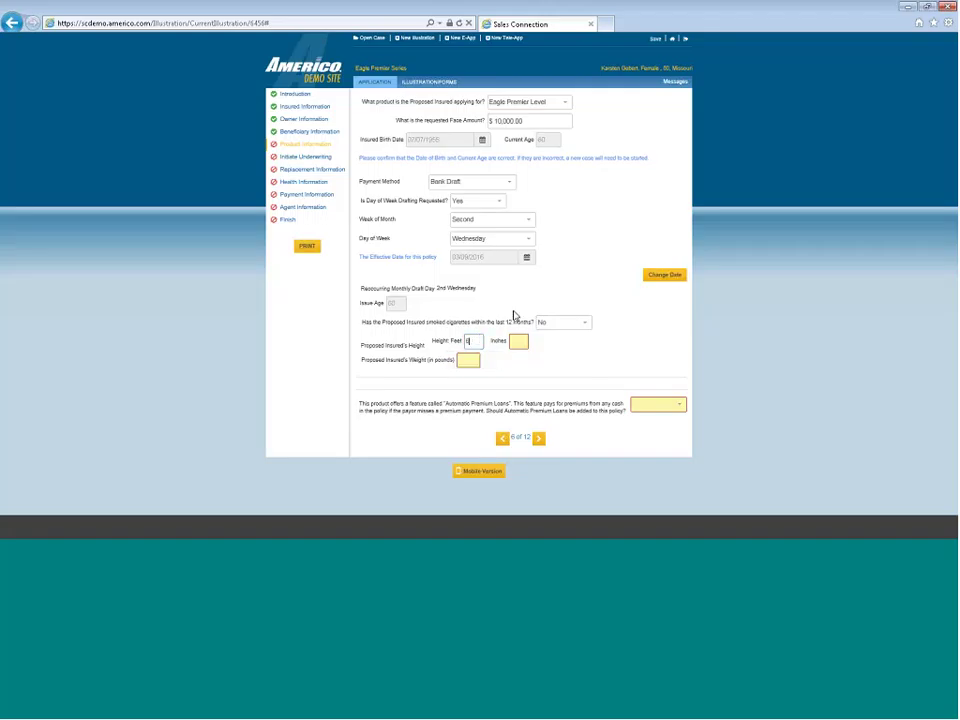
click(519, 339)
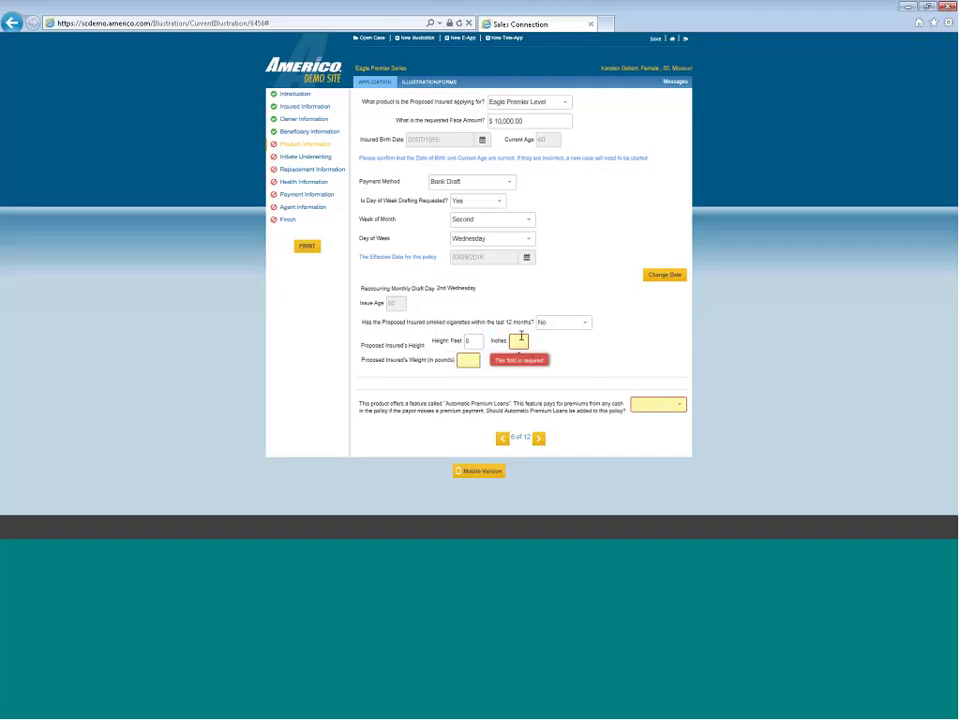
text(0)
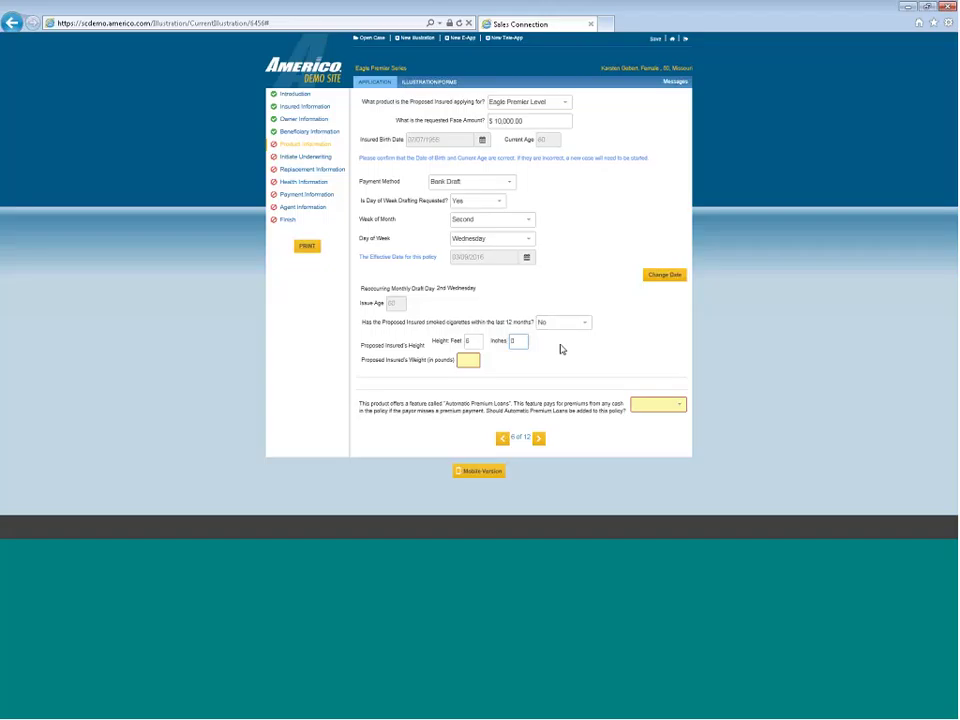
click(475, 360)
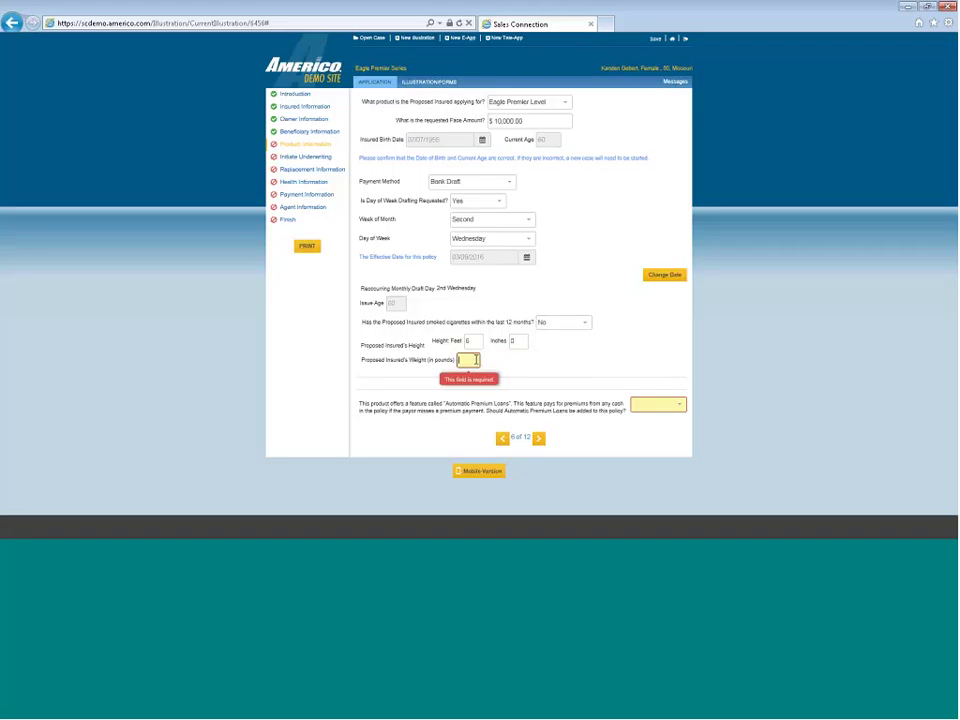
text(20)
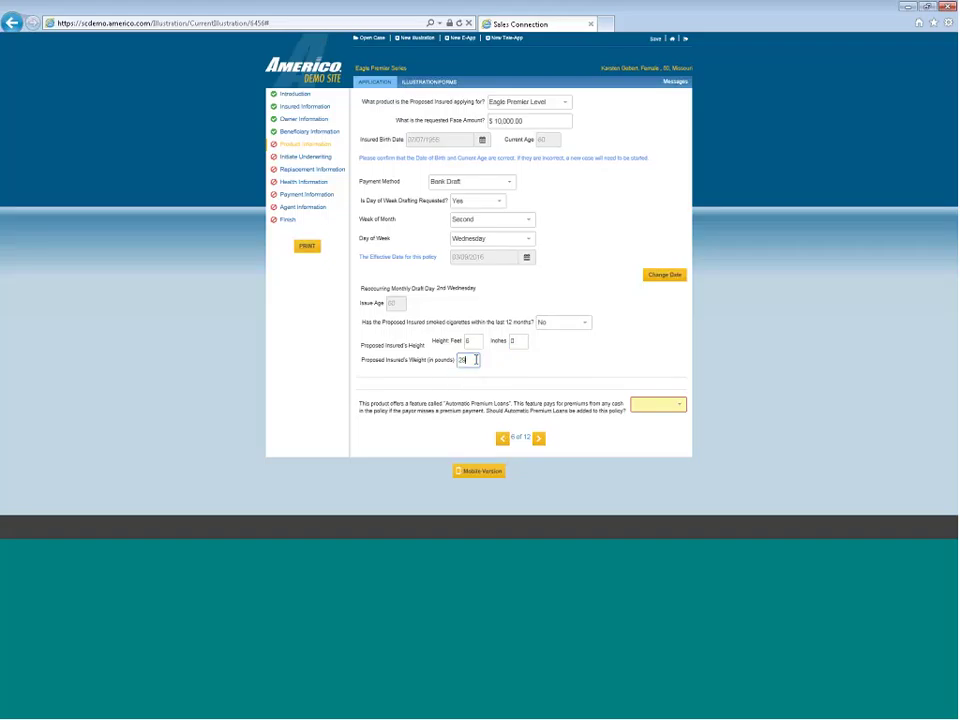
text(0)
click(609, 345)
Calculate the $38.46 premium and set Automatic Premium Loans to Yes
click(669, 392)
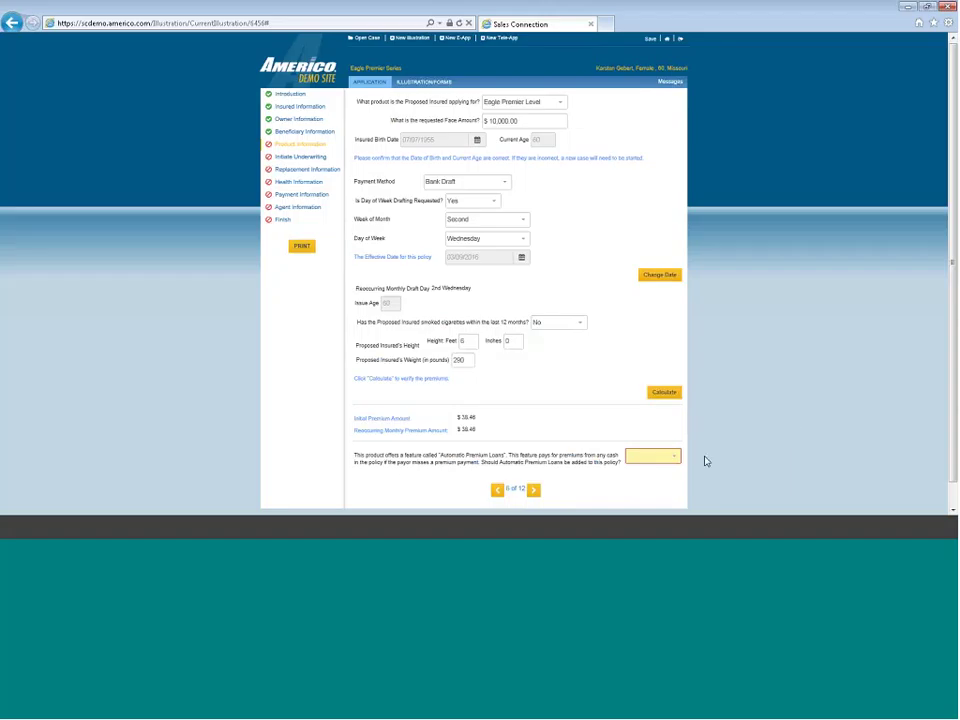
click(666, 457)
click(664, 485)
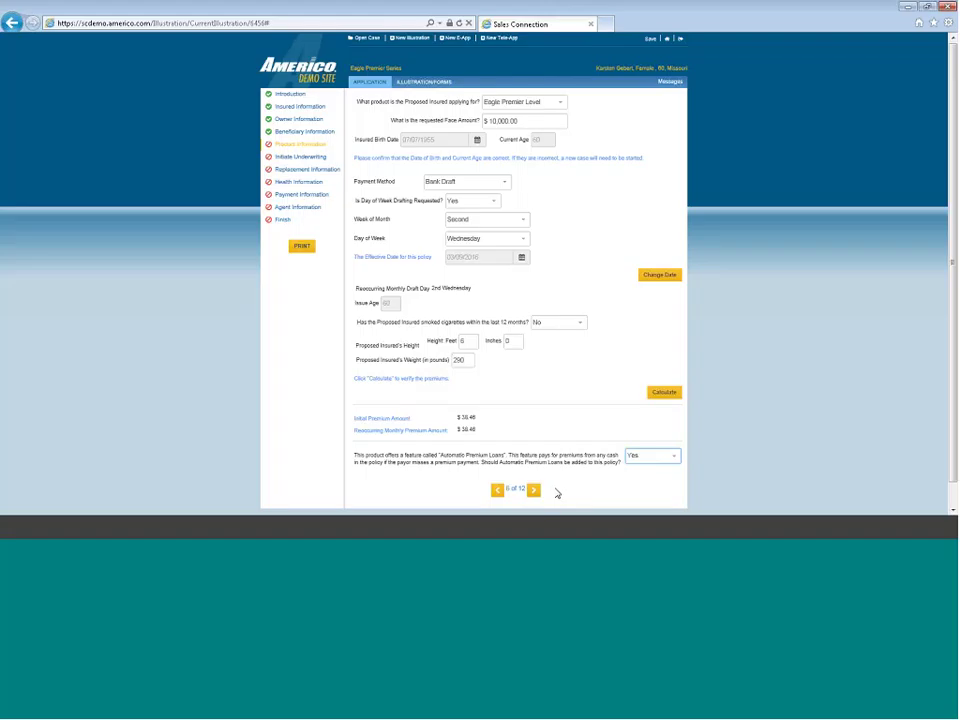
scroll(557, 494, down, 1)
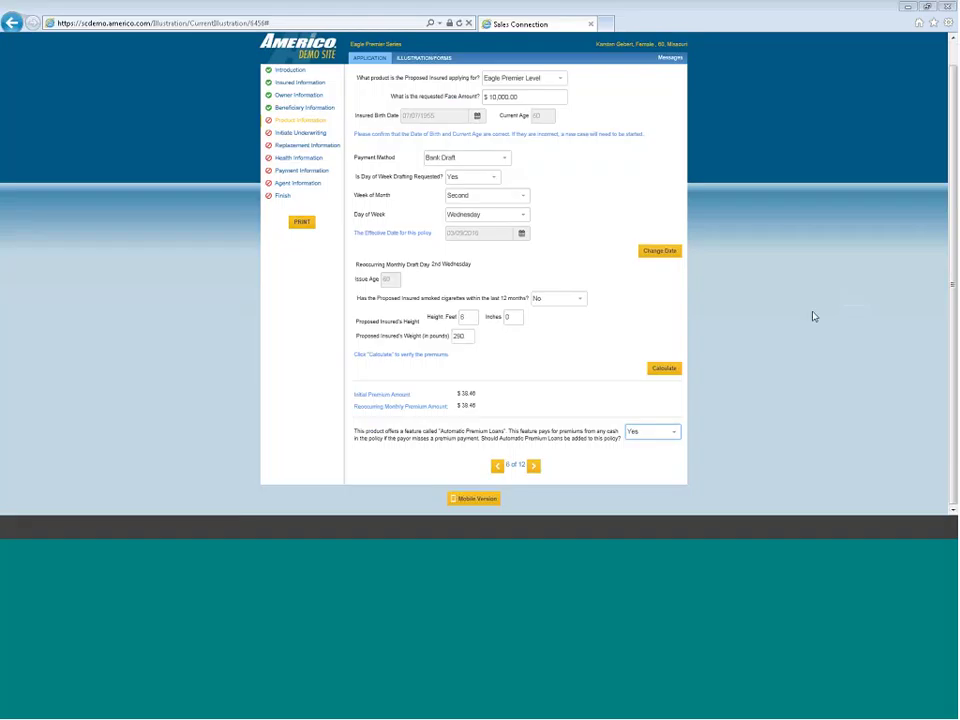
Continue to Initiate Underwriting and start signing the medical information authorization
click(535, 466)
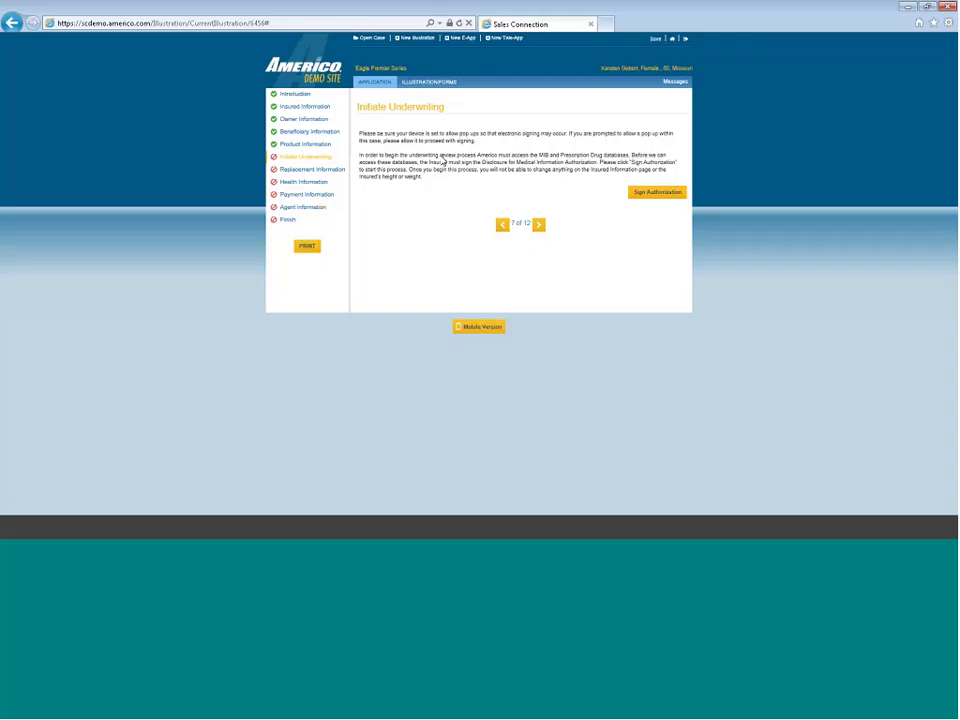
click(652, 196)
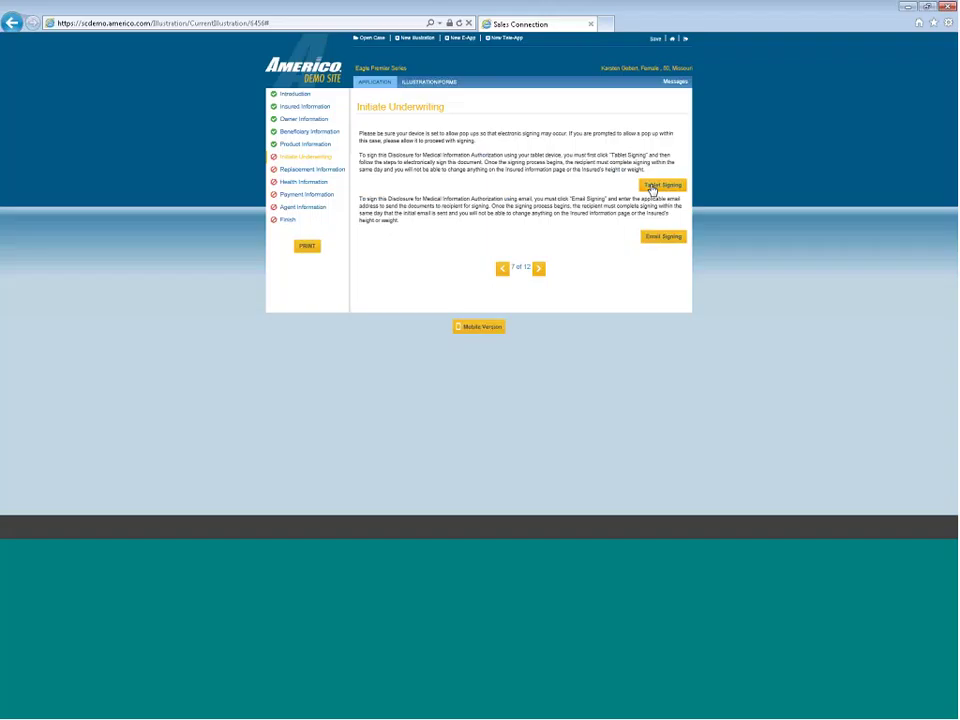
Cancel the email signing option and choose Tablet Signing on this device
click(672, 240)
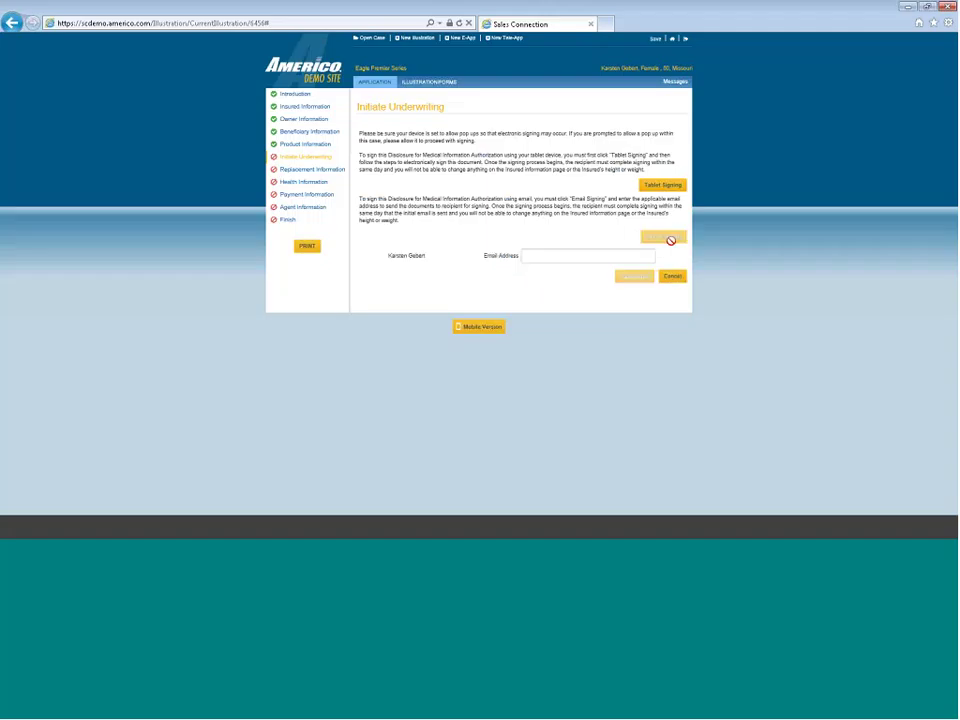
click(580, 258)
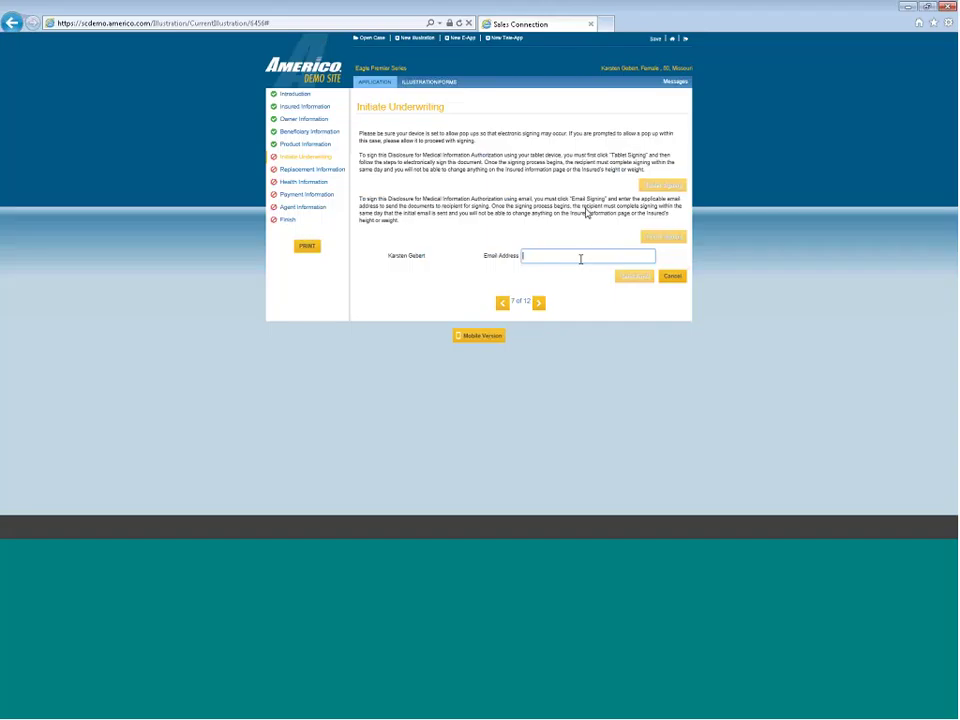
click(673, 277)
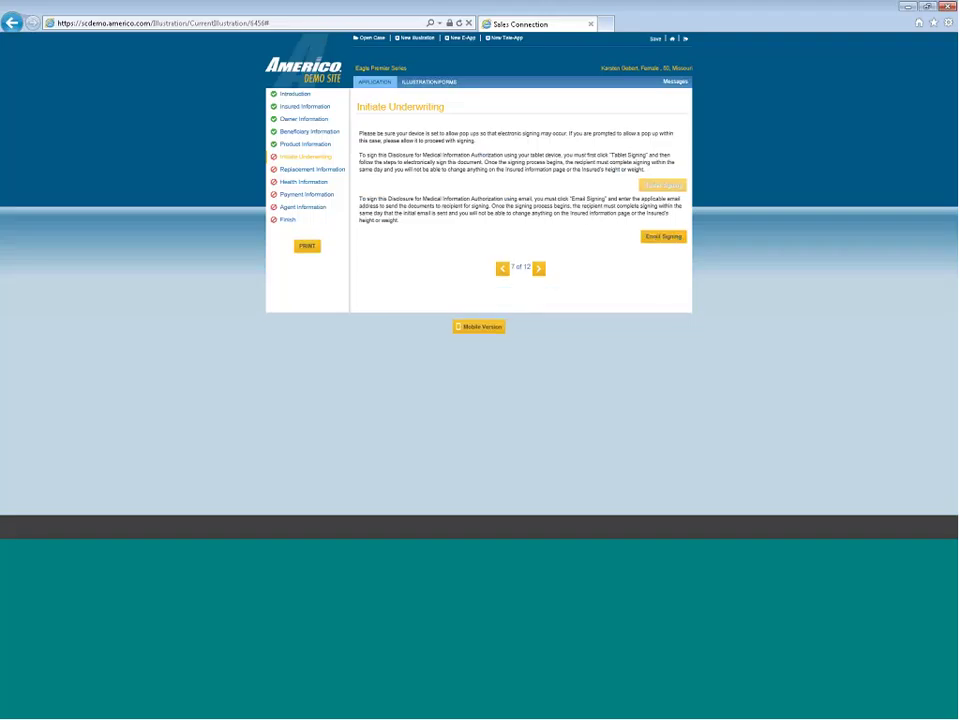
click(648, 187)
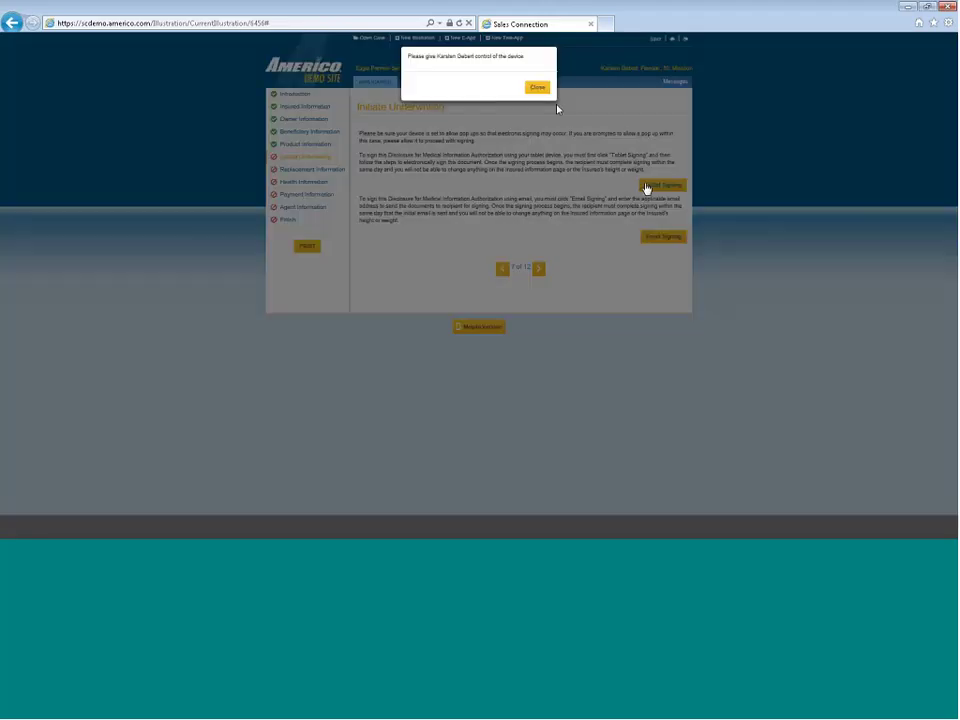
Dismiss the hand-over prompt, agree to electronic records and signatures, and continue in DocuSign
click(540, 88)
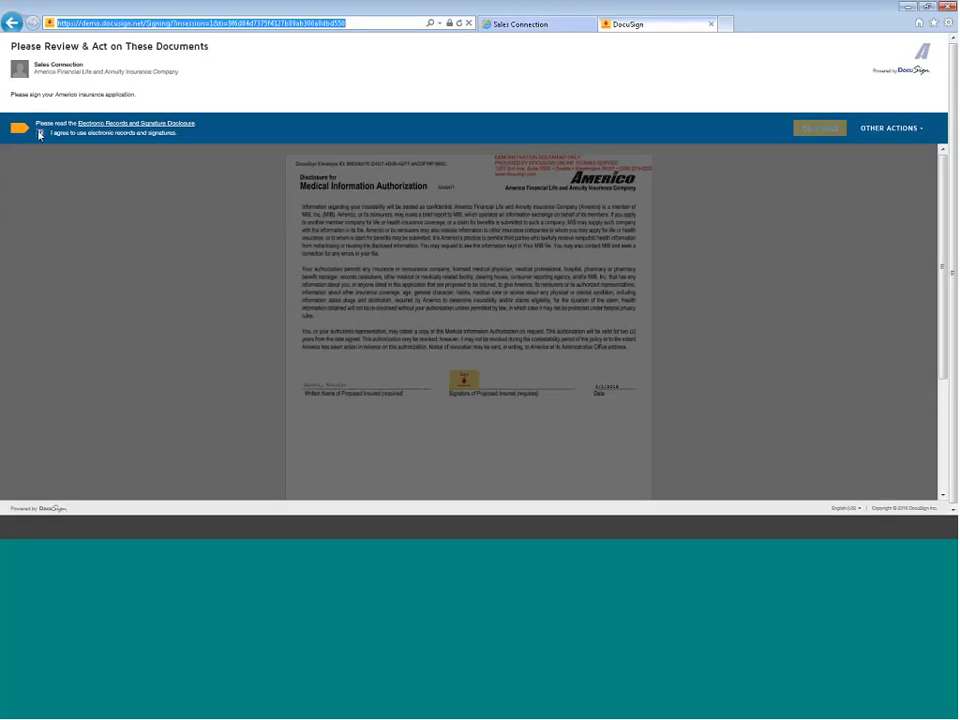
click(39, 134)
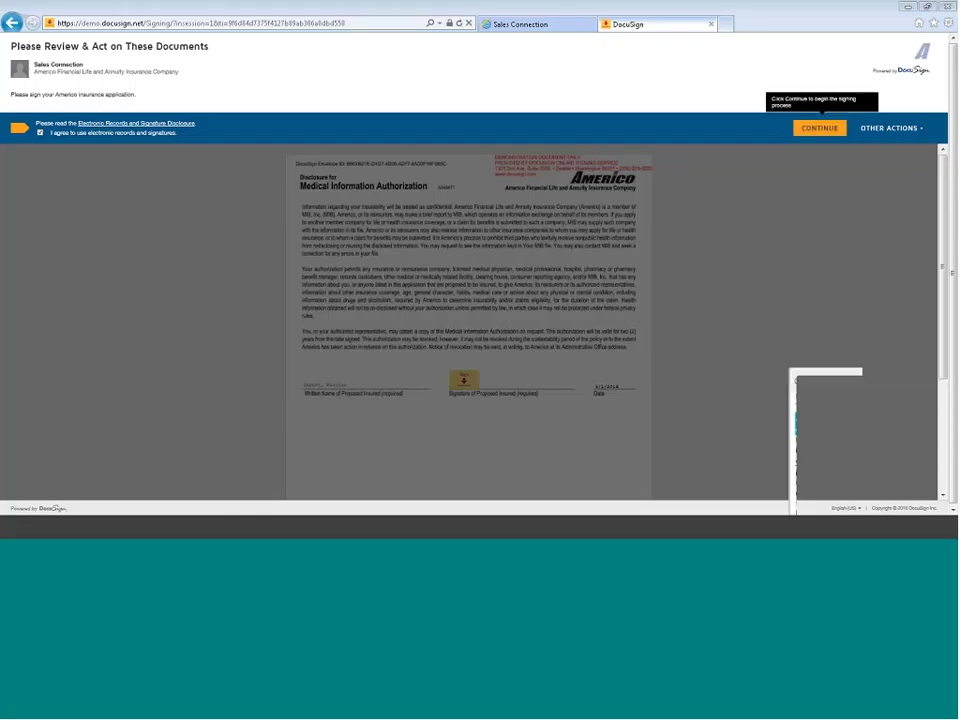
click(817, 129)
Draw a signature for the Sign field and adopt it on the Medical Information Authorization
click(486, 310)
mouse_move(301, 135)
mouse_down()
mouse_move(341, 175)
mouse_move(337, 146)
mouse_move(358, 146)
mouse_move(377, 162)
mouse_move(404, 140)
mouse_move(448, 165)
mouse_up()
drag(388, 166, 468, 147)
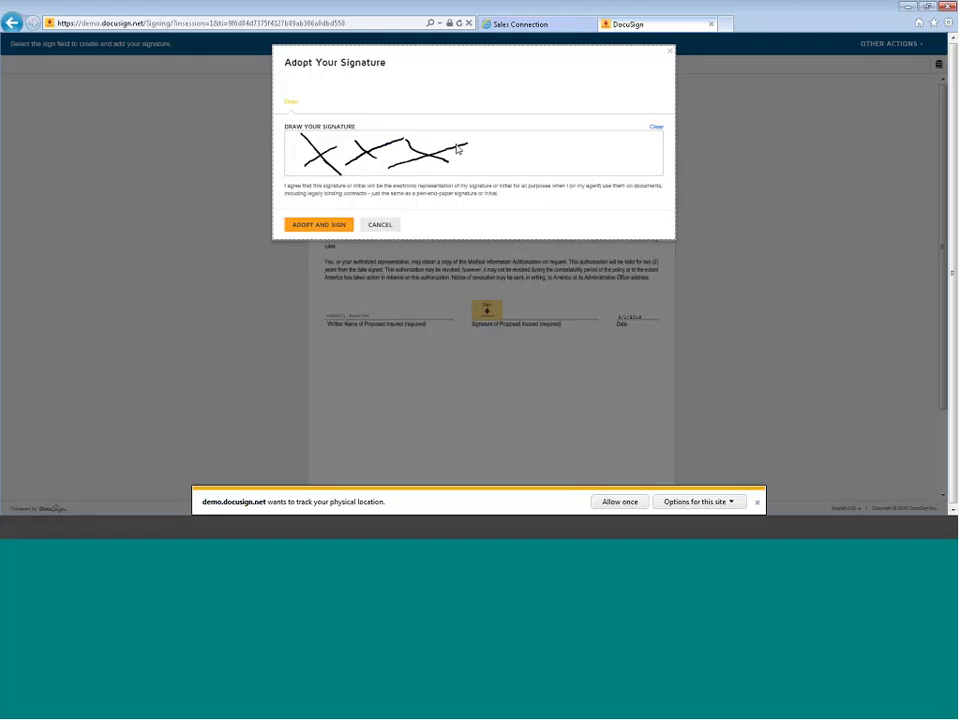
click(318, 224)
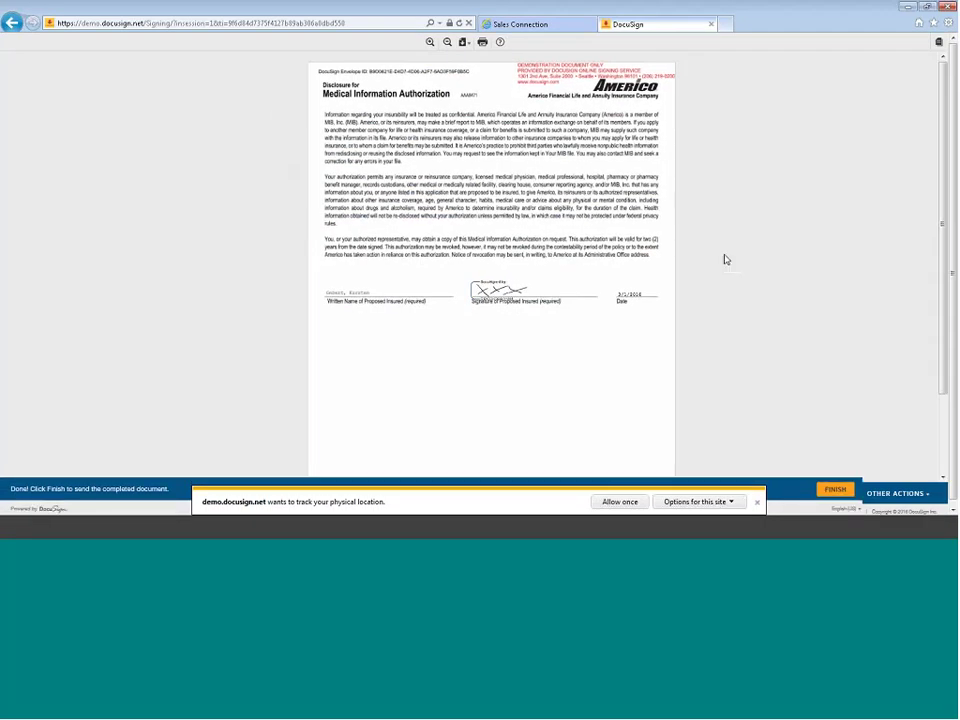
Scroll through the DocuSign authorization and finish signing it
scroll(724, 257, down, 2)
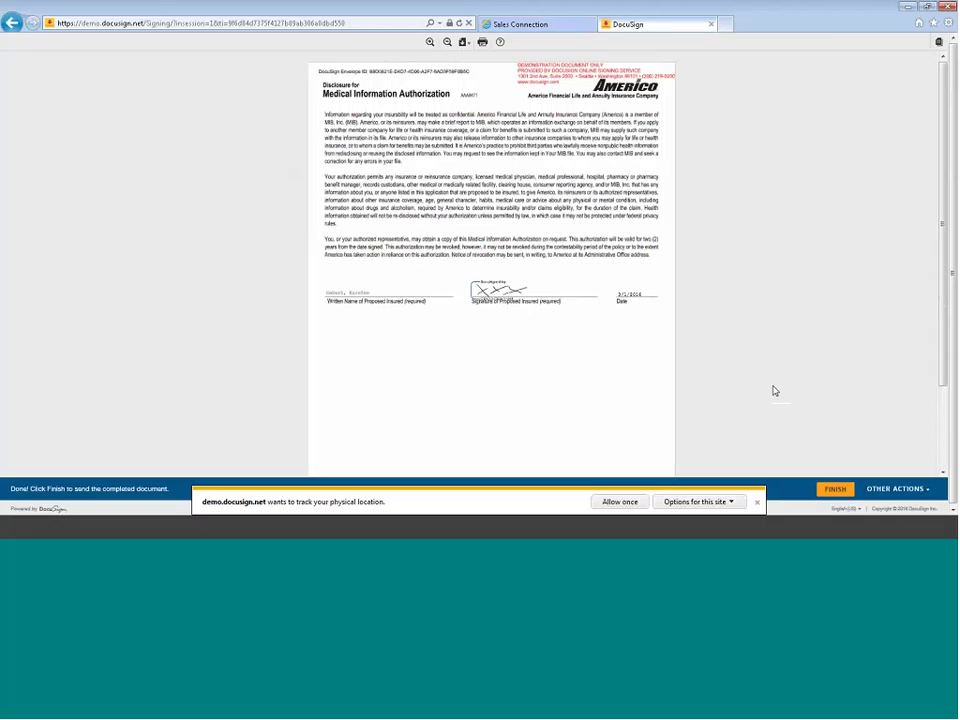
scroll(774, 391, down, 1)
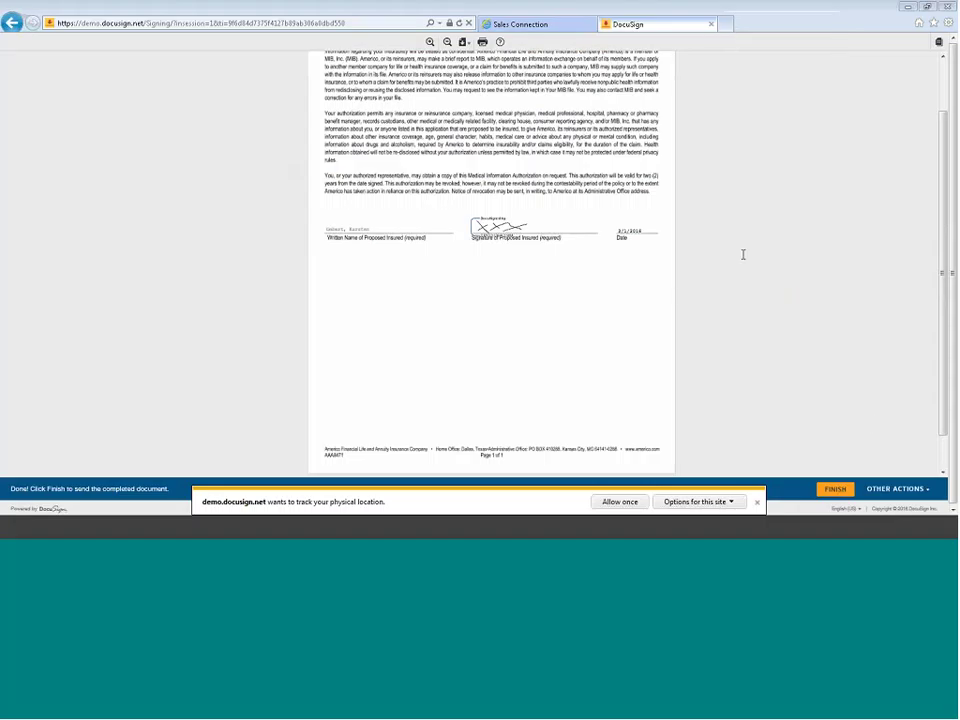
click(836, 489)
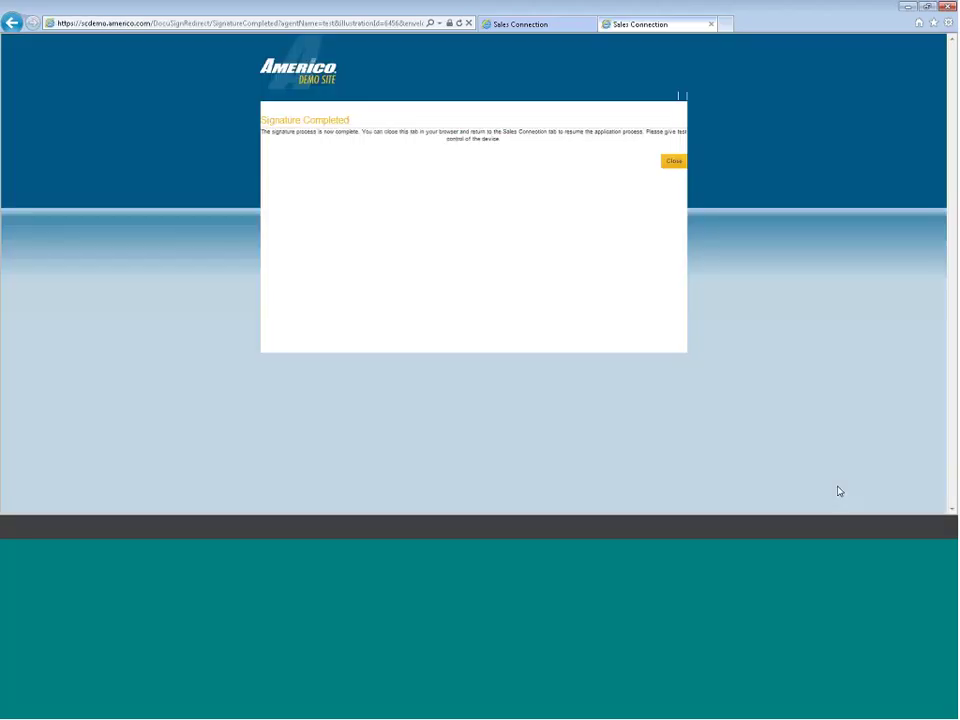
Return to the Initiate Underwriting page of the application and run the underwriting check
click(668, 164)
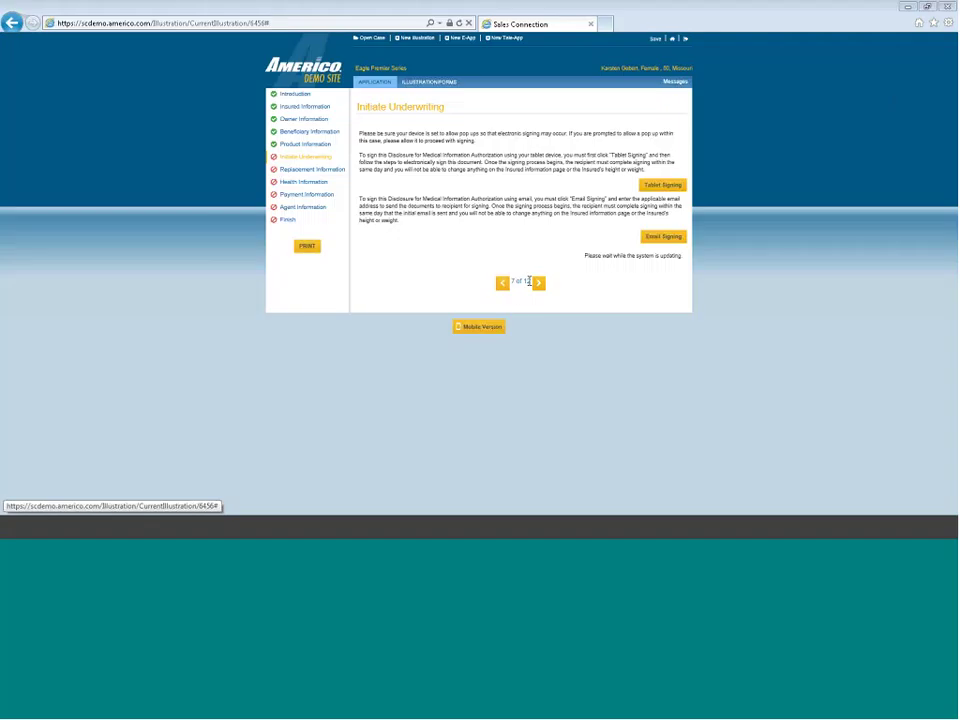
click(538, 284)
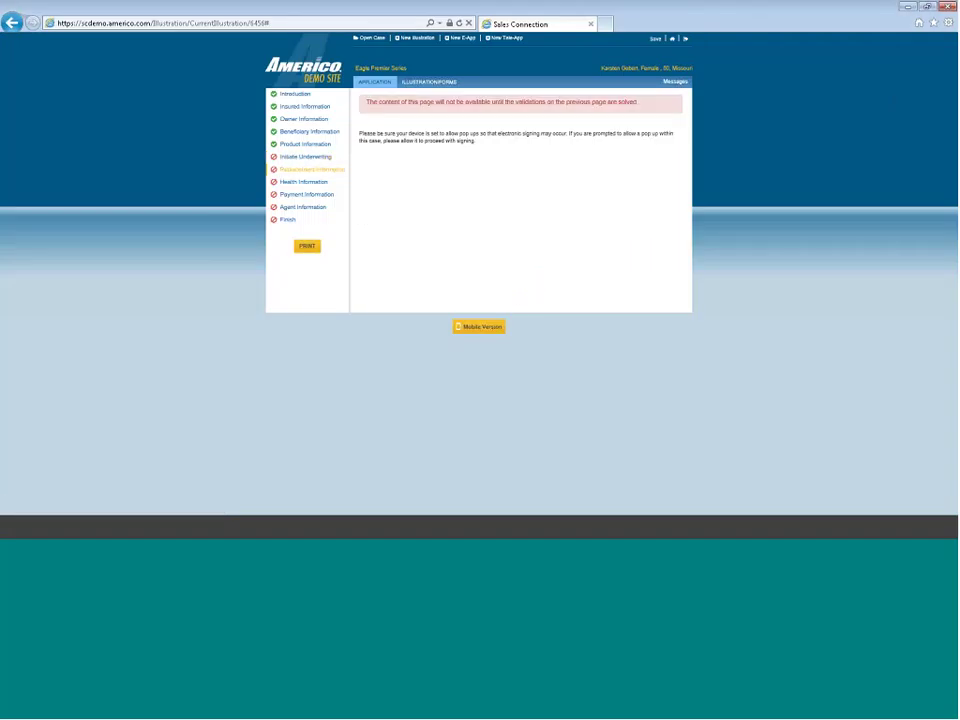
click(502, 137)
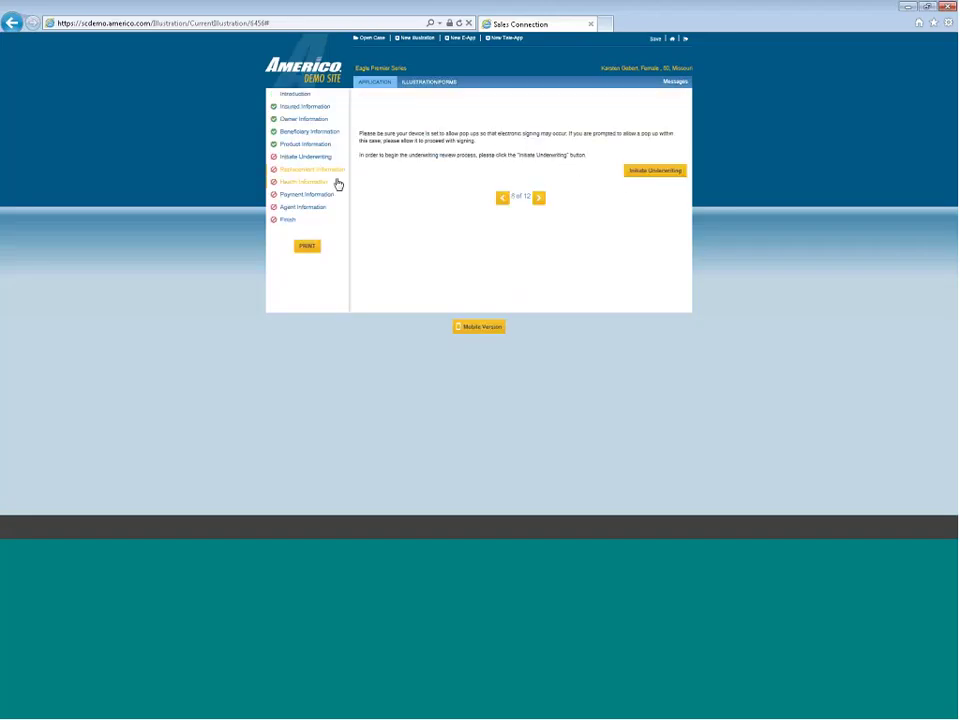
click(337, 184)
click(296, 161)
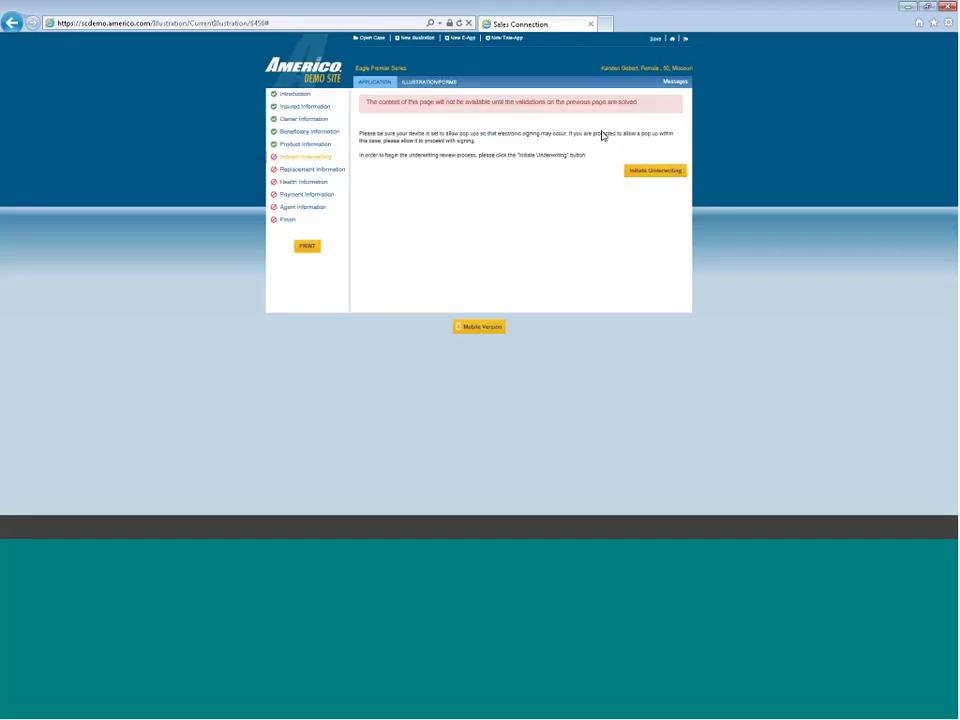
click(657, 171)
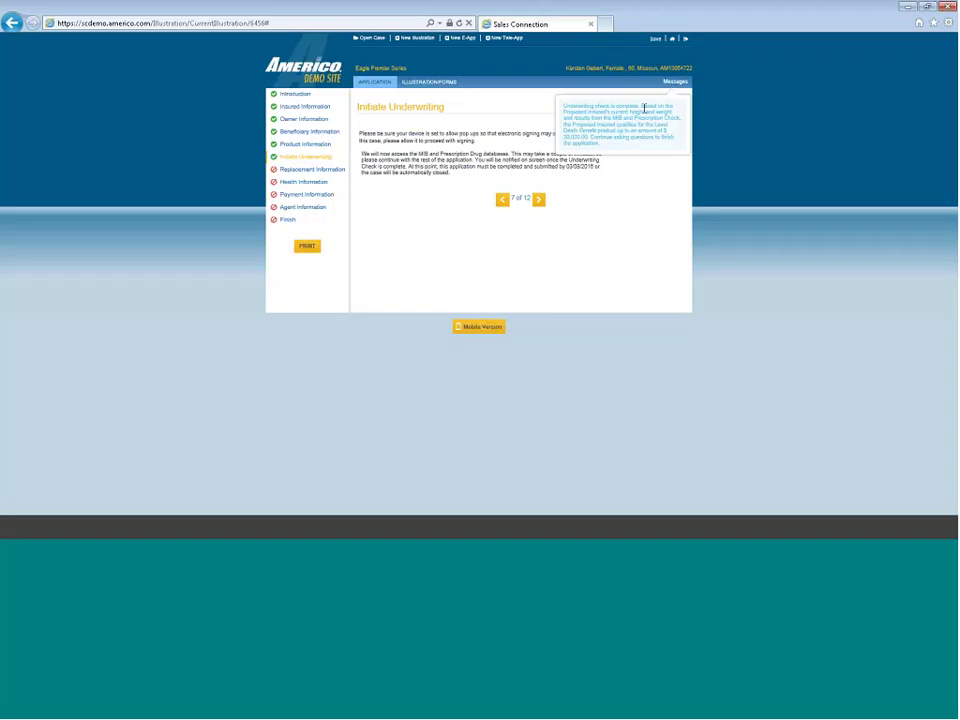
On Replacement Information, dismiss the underwriting message, answer No to existing coverage, and continue
mouse_move(675, 89)
click(539, 199)
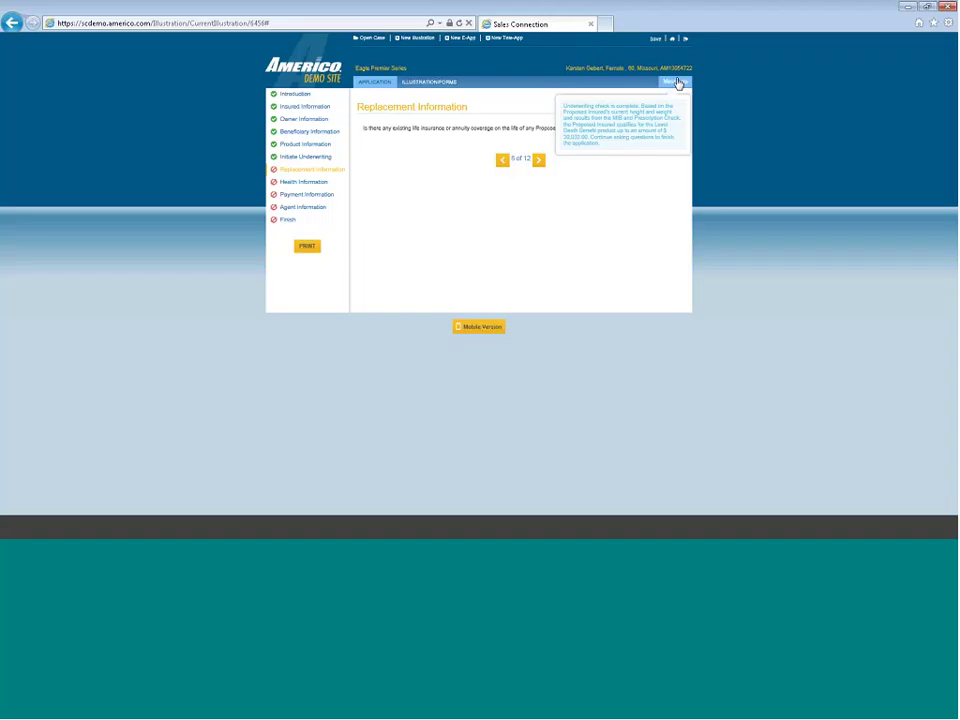
click(677, 83)
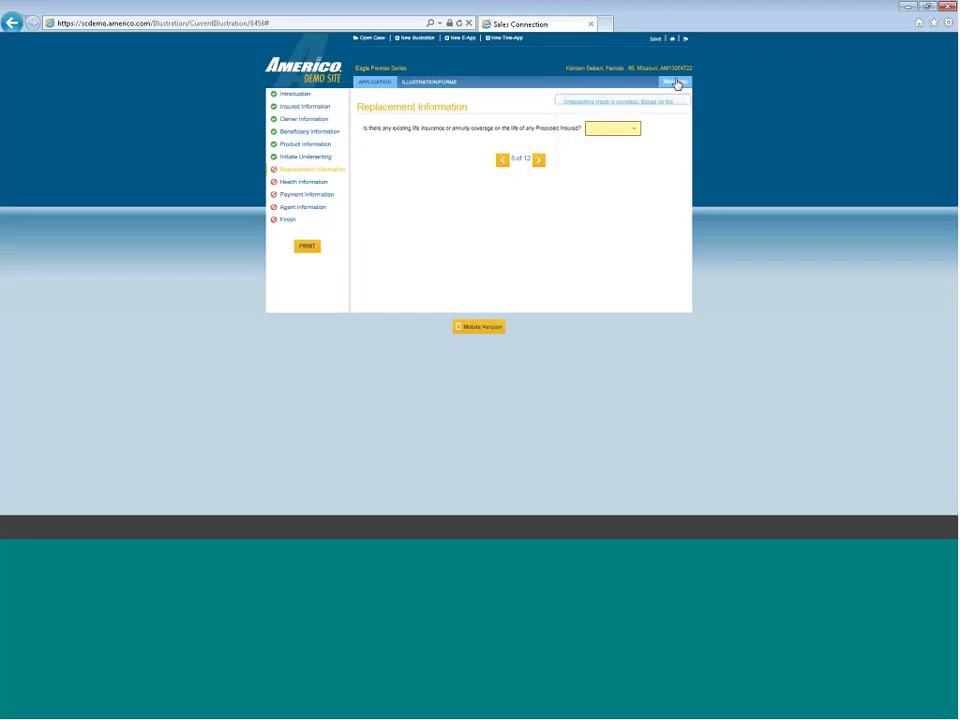
click(623, 133)
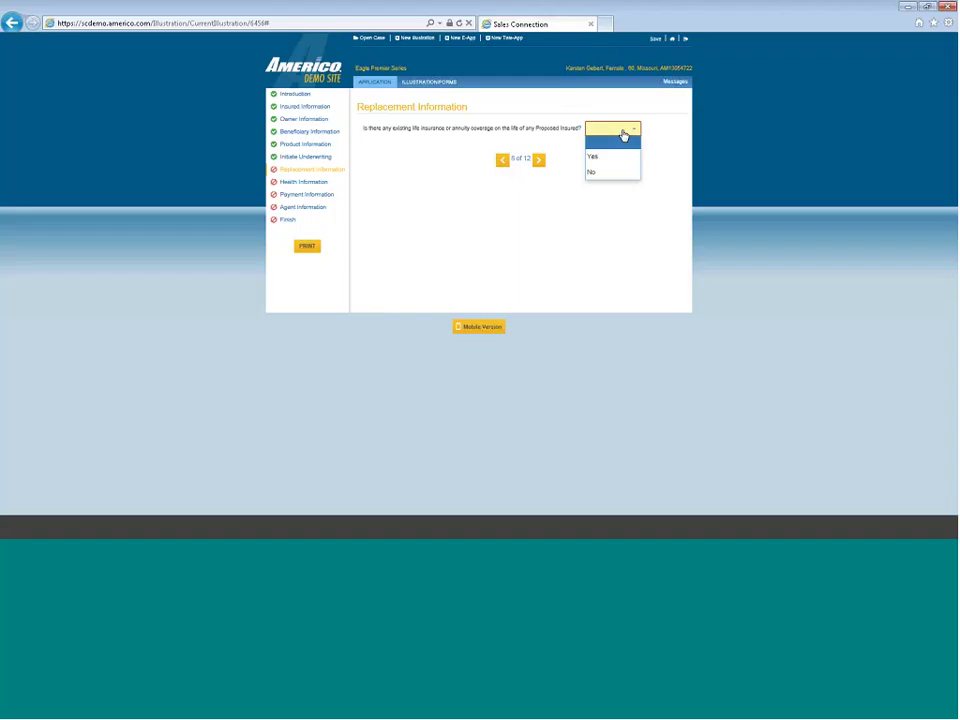
click(615, 172)
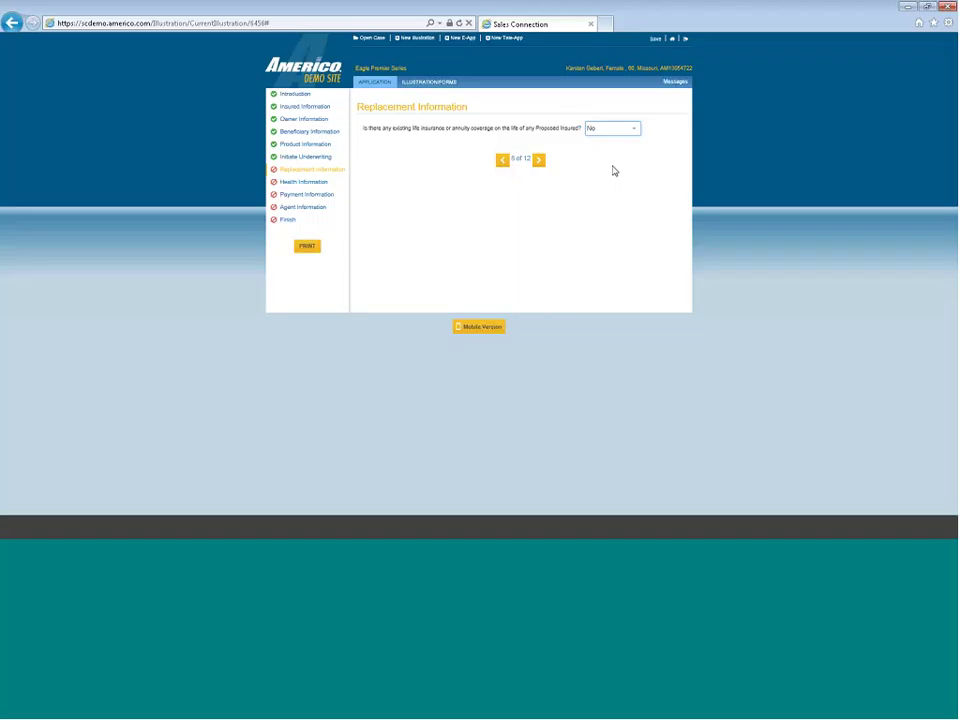
click(538, 160)
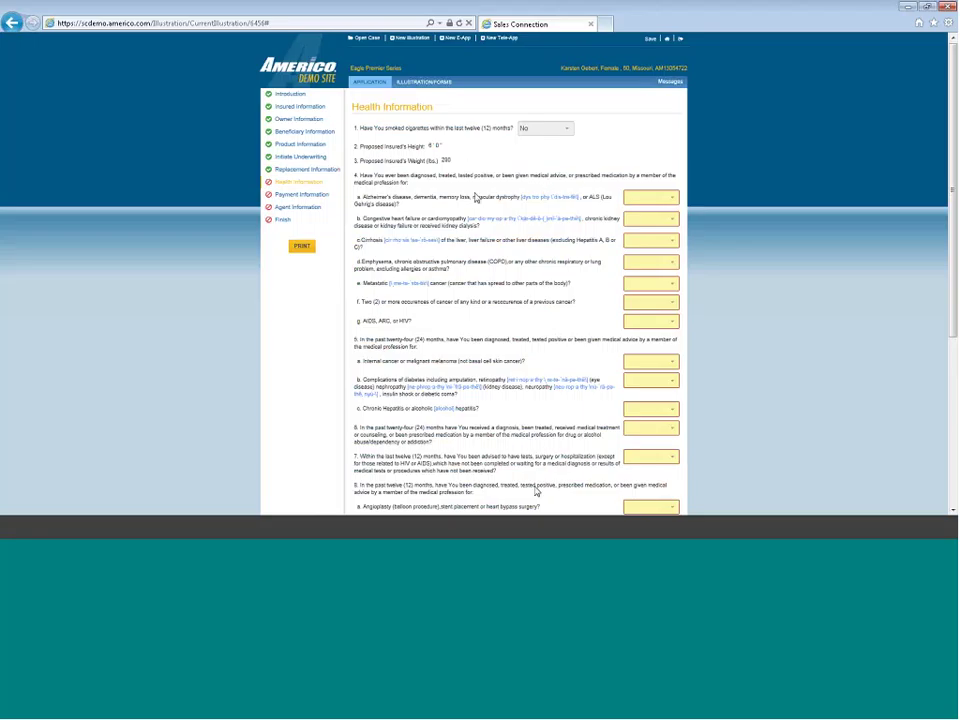
Review the Health Information questions, then expand question 4a's answer choices
scroll(476, 197, down, 4)
scroll(476, 197, up, 4)
click(672, 203)
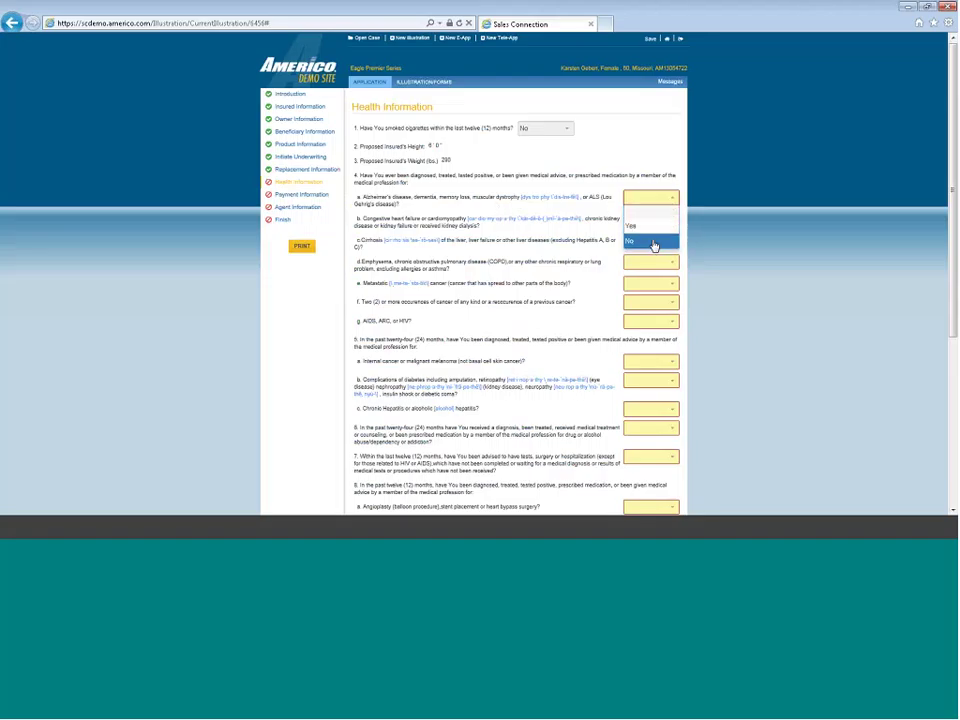
Answer No to health questions 4a through 4g
click(650, 241)
click(655, 220)
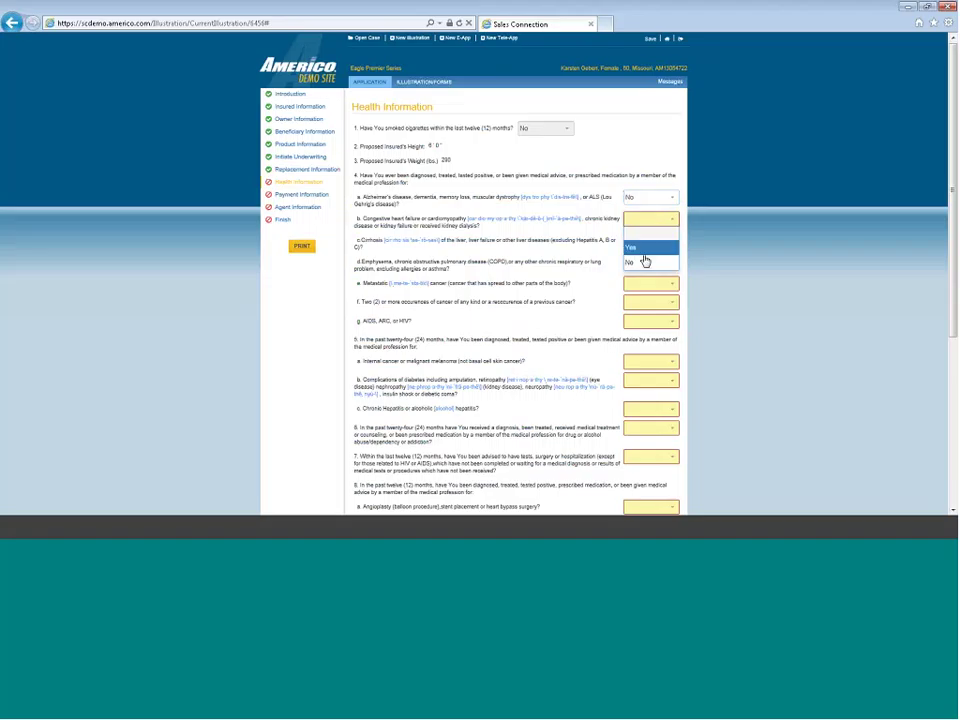
click(645, 261)
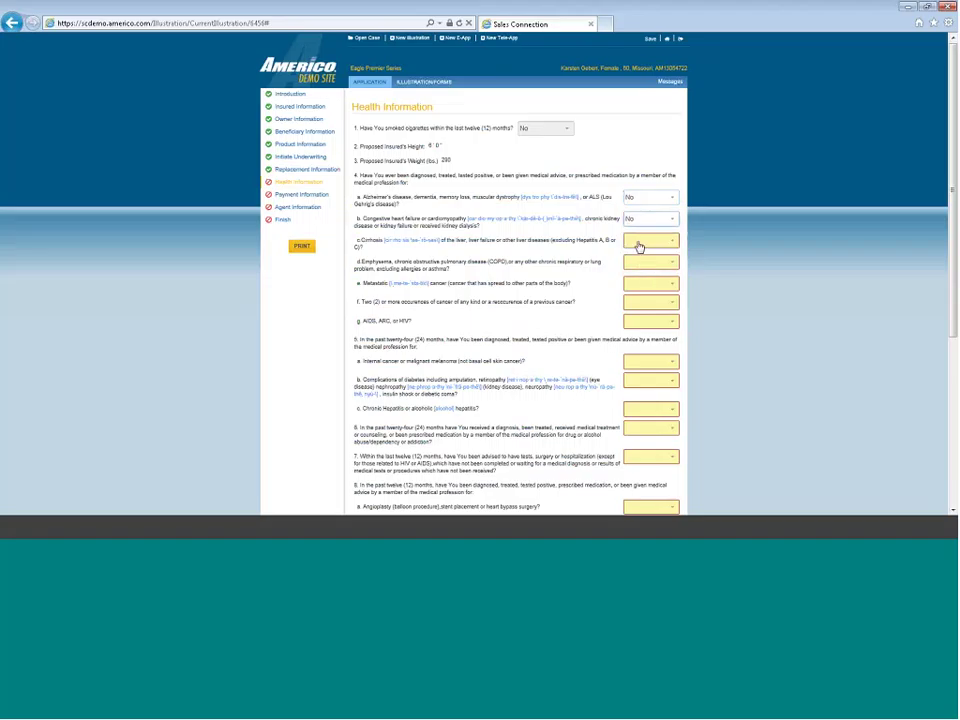
click(640, 243)
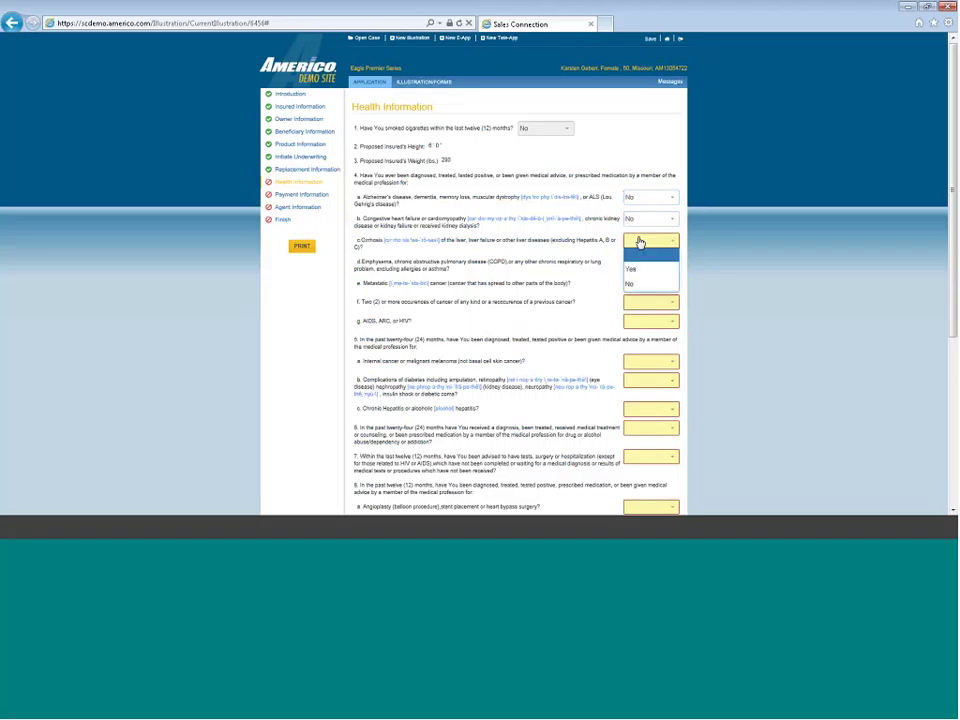
click(643, 285)
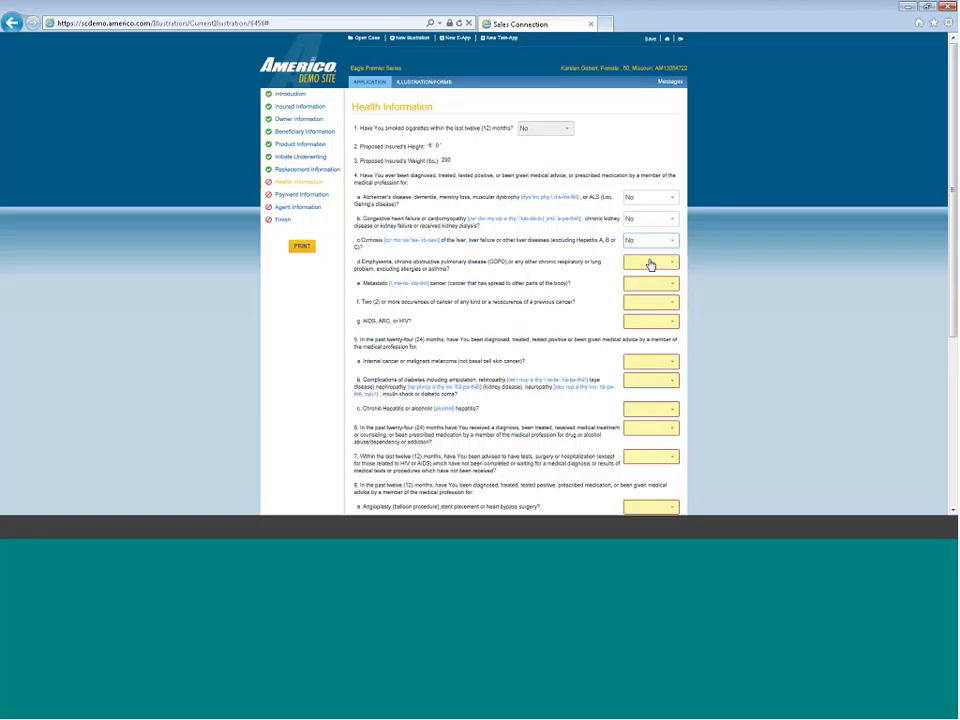
click(650, 265)
click(643, 306)
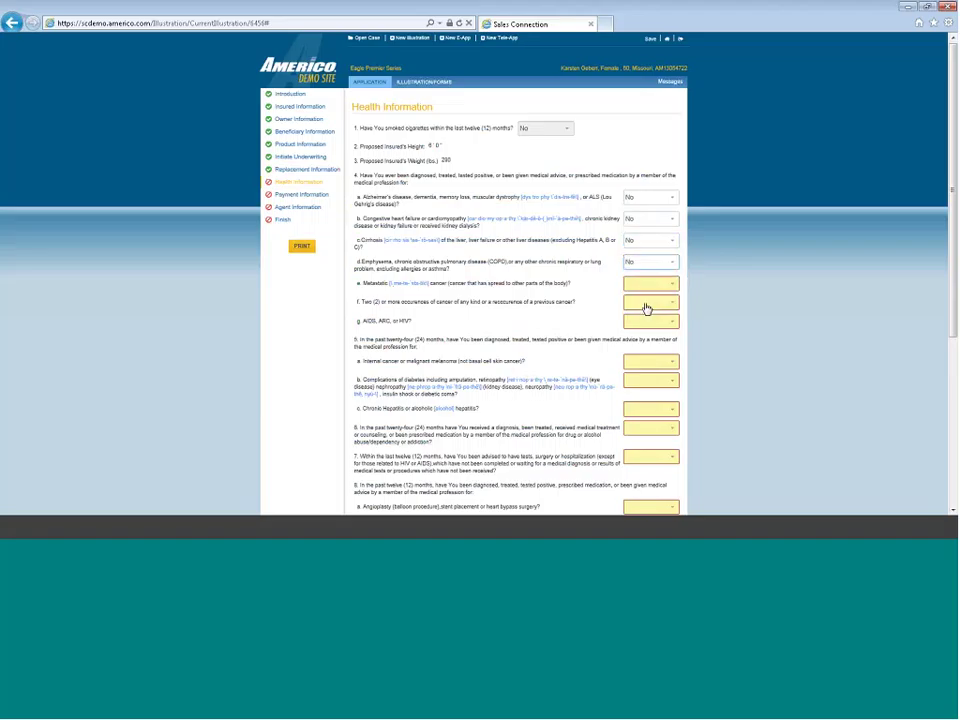
click(643, 289)
click(640, 326)
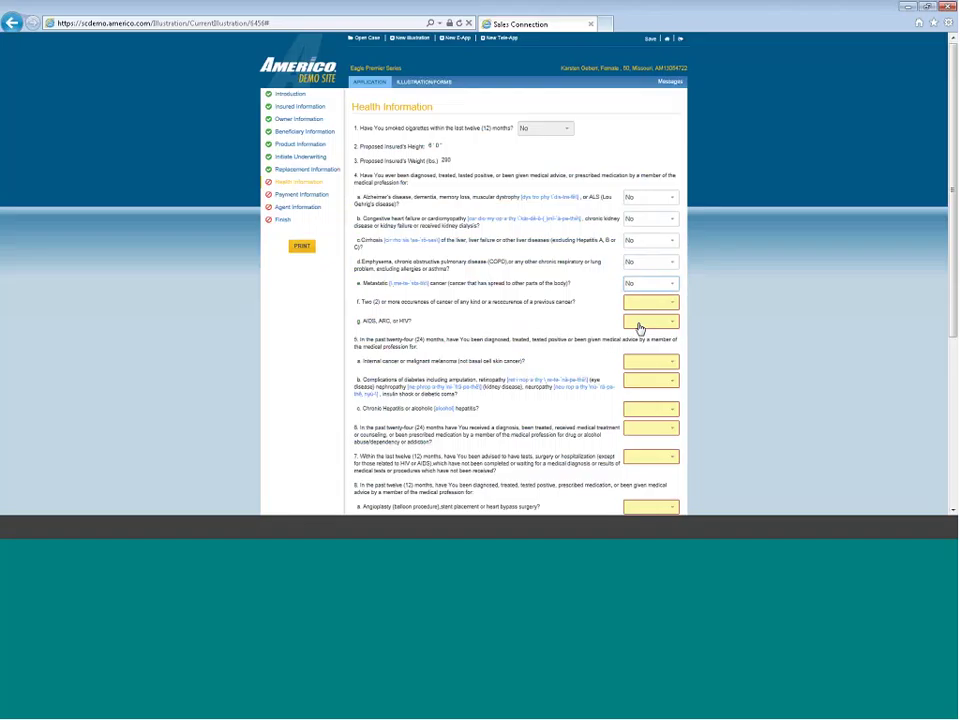
click(643, 304)
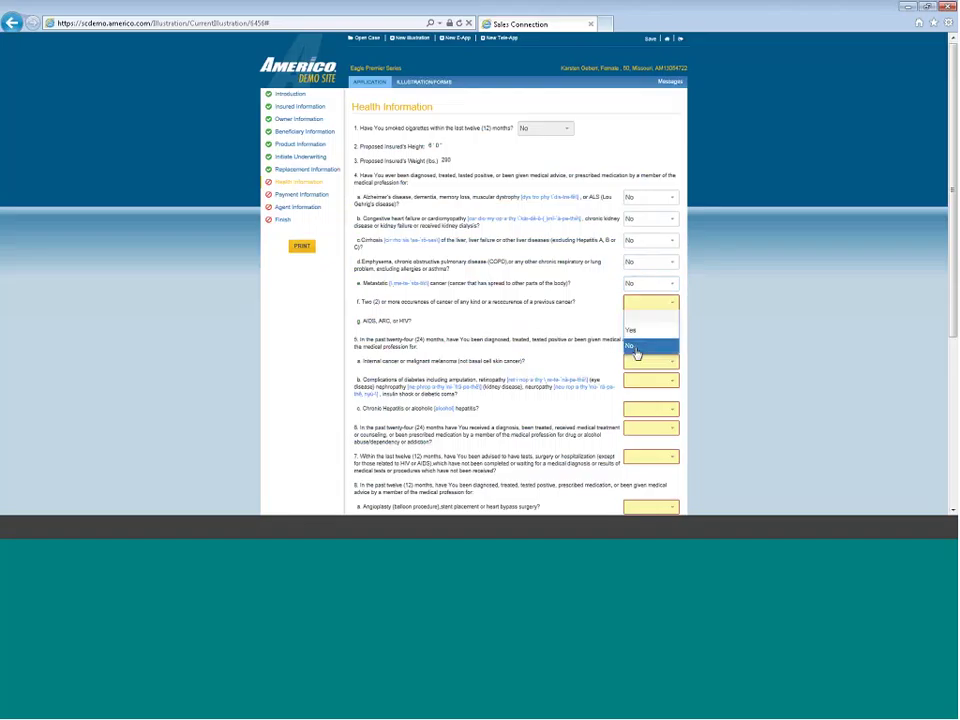
click(634, 348)
click(636, 322)
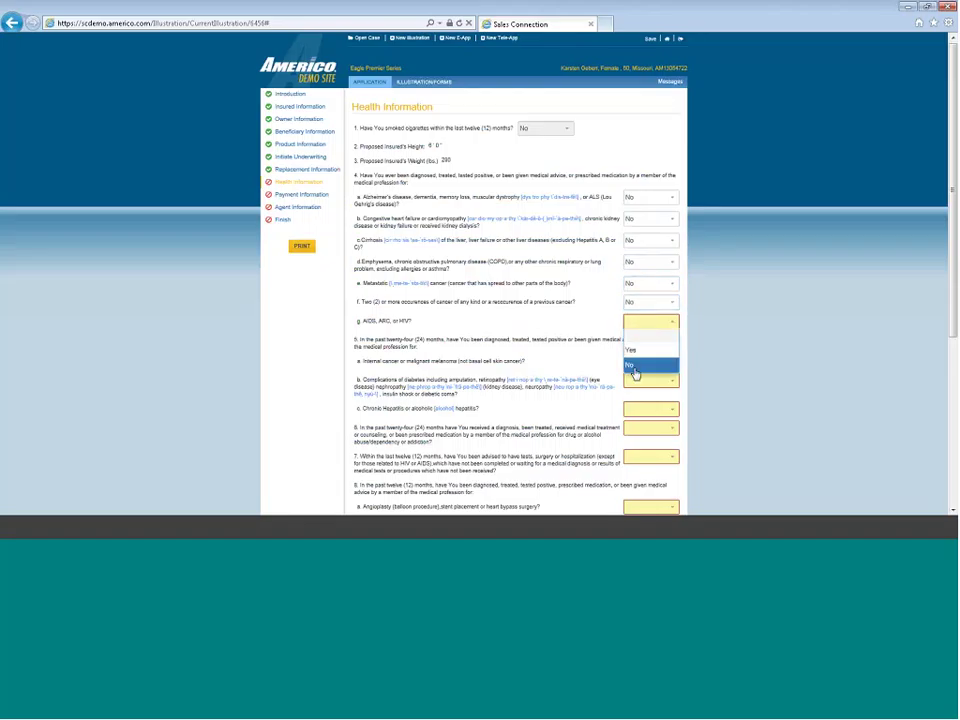
click(633, 366)
Answer No to health questions 5a, 5b, 5c and 6
click(641, 363)
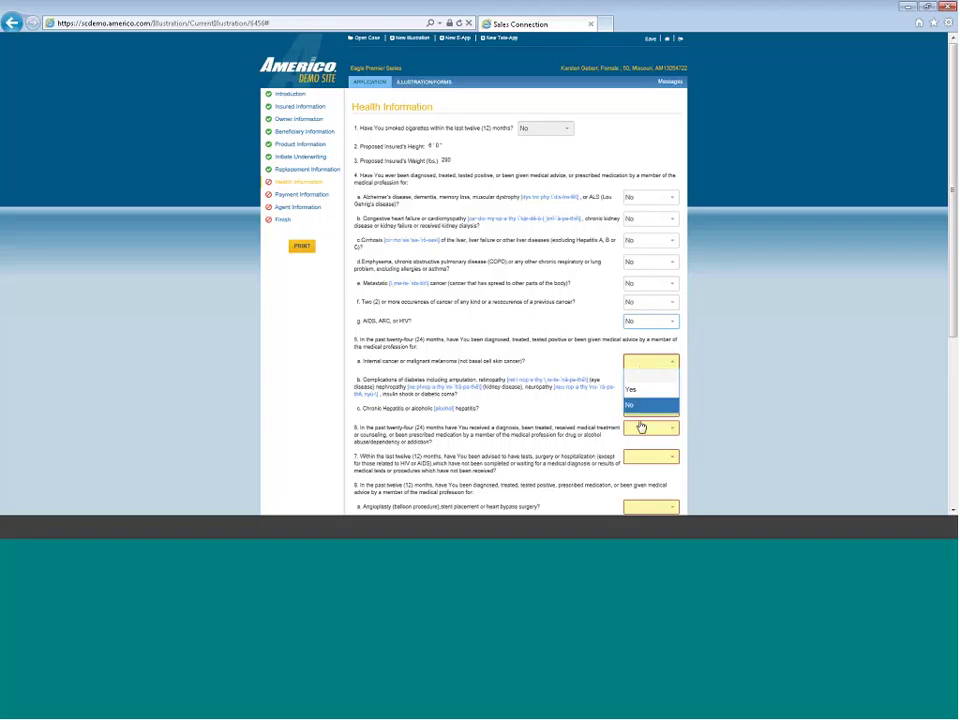
click(636, 406)
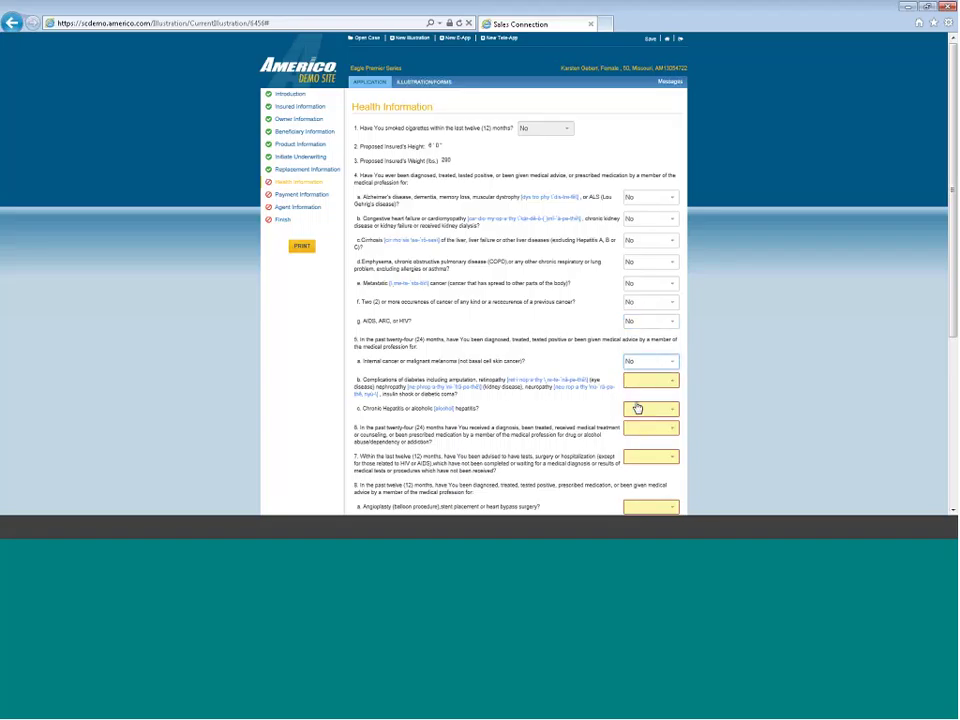
click(640, 381)
click(636, 421)
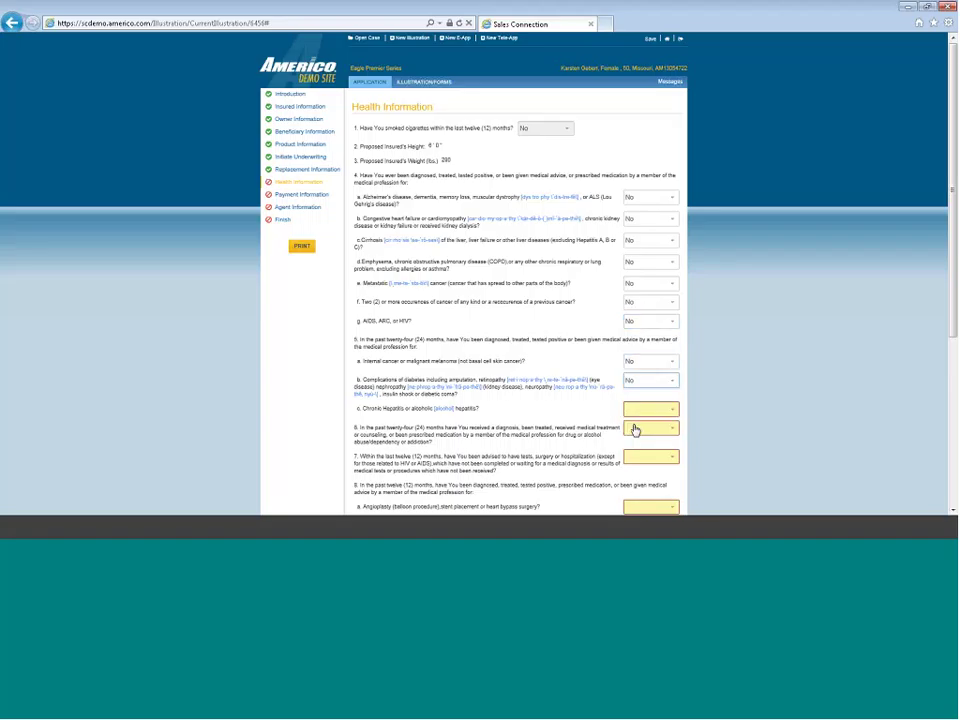
click(636, 412)
click(634, 451)
click(635, 429)
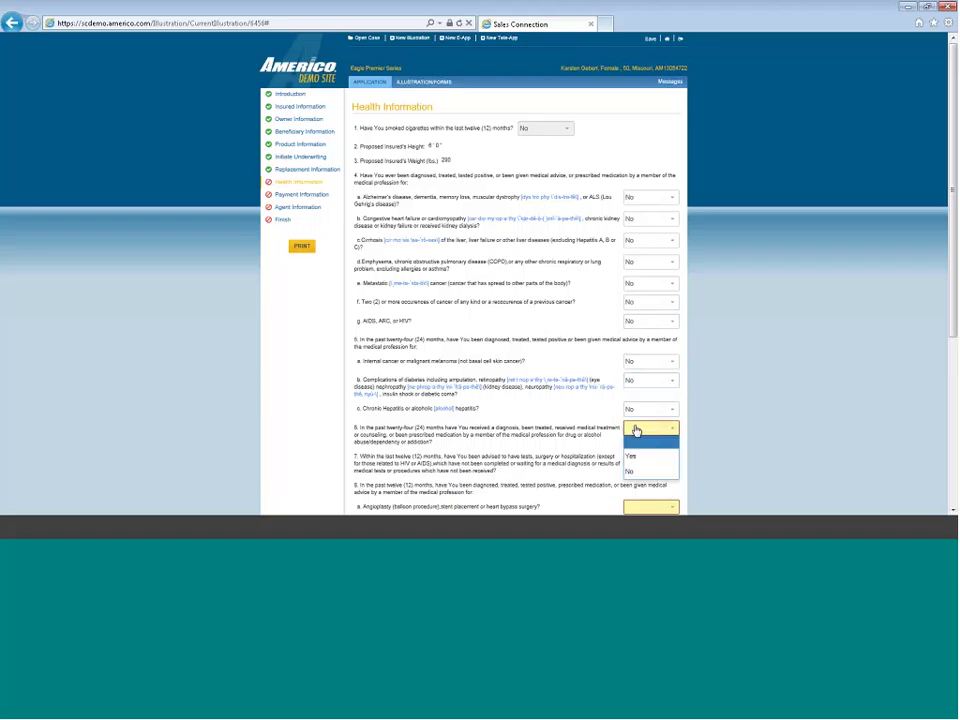
click(638, 471)
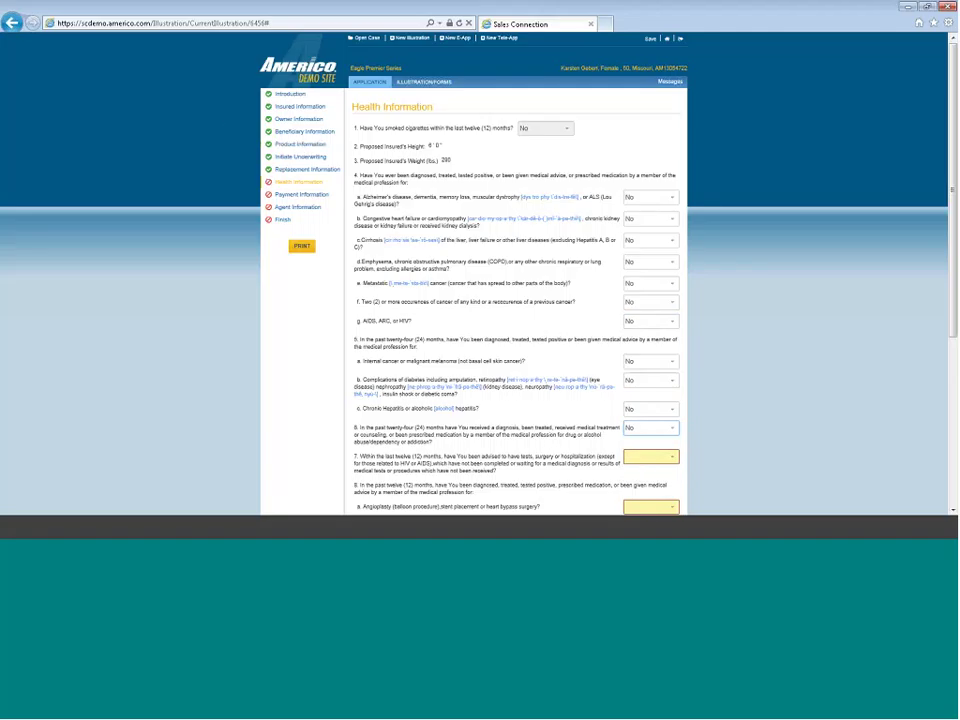
click(657, 459)
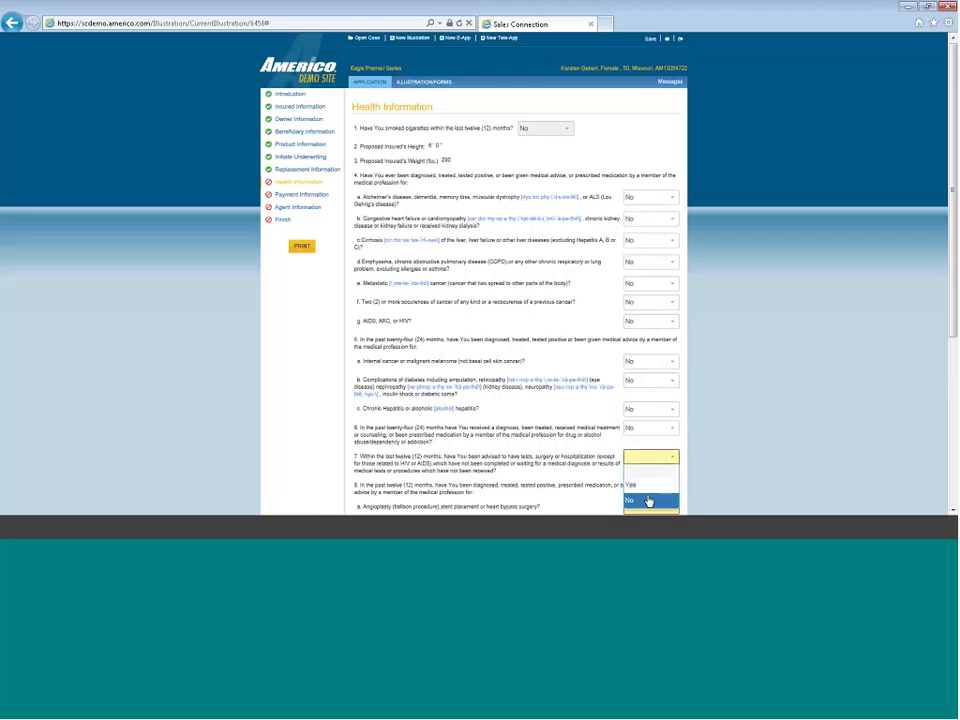
Select No for health questions 7, 8a, 8b and 9
click(649, 499)
scroll(620, 440, down, 3)
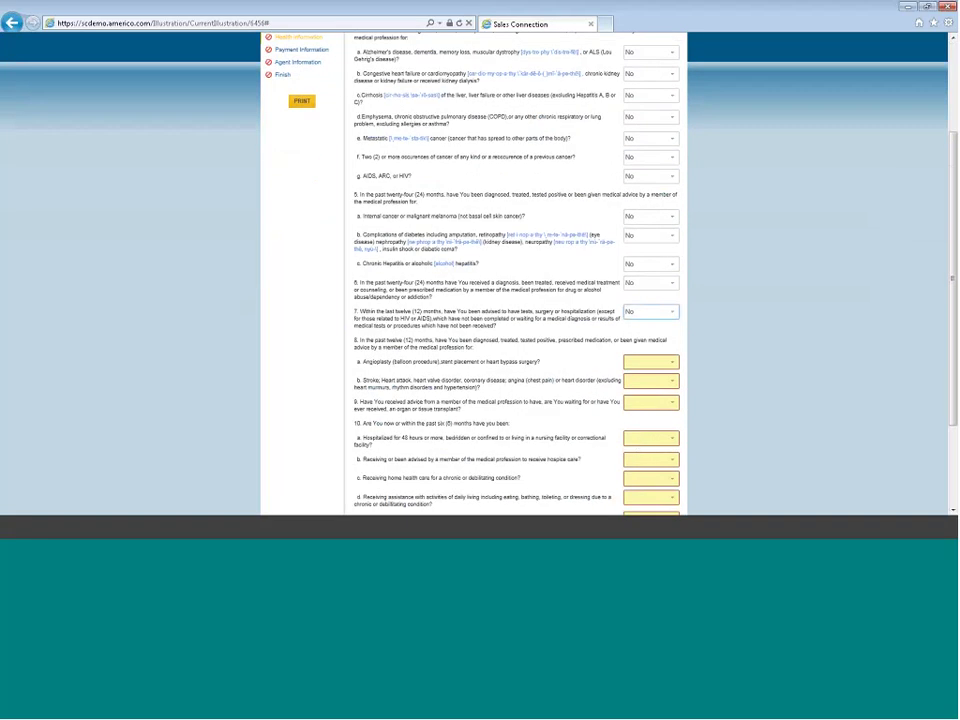
click(654, 364)
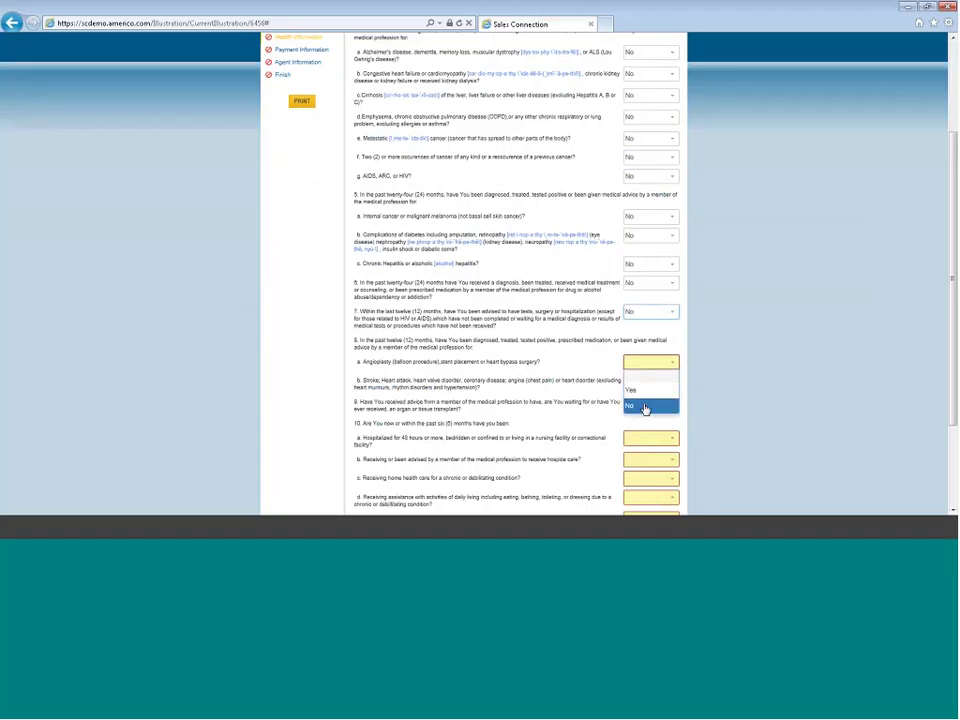
click(644, 405)
click(645, 384)
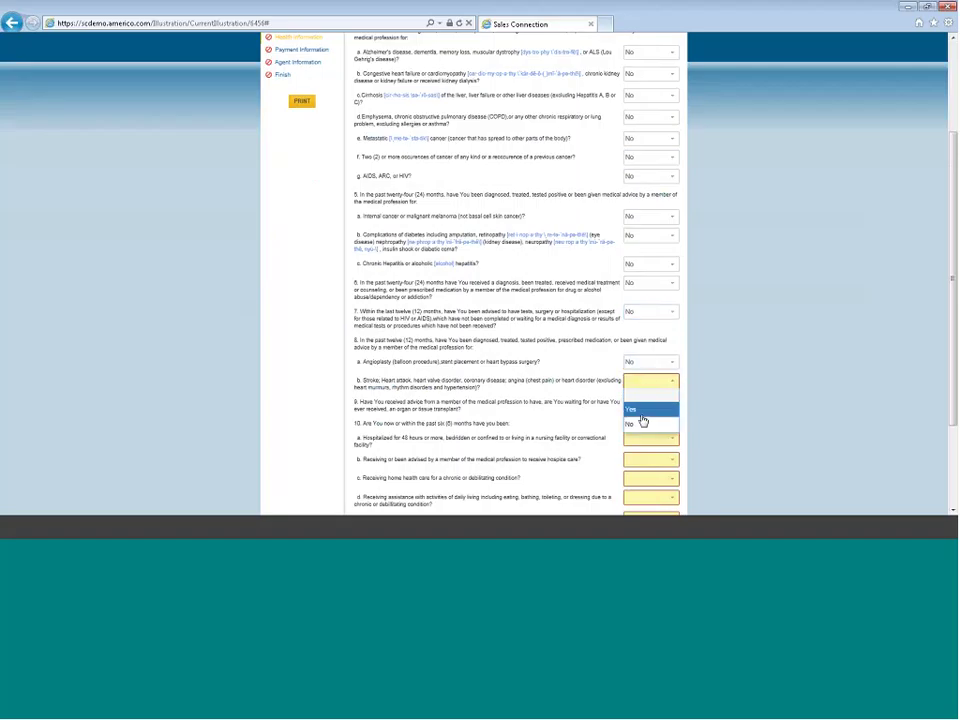
click(643, 423)
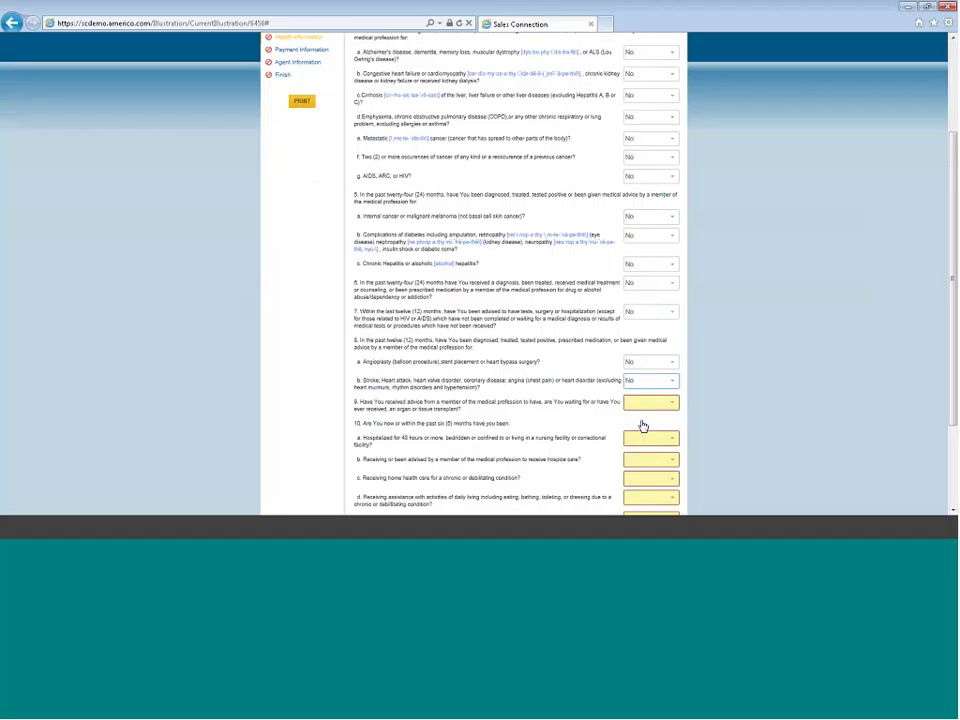
click(637, 404)
click(633, 446)
click(638, 439)
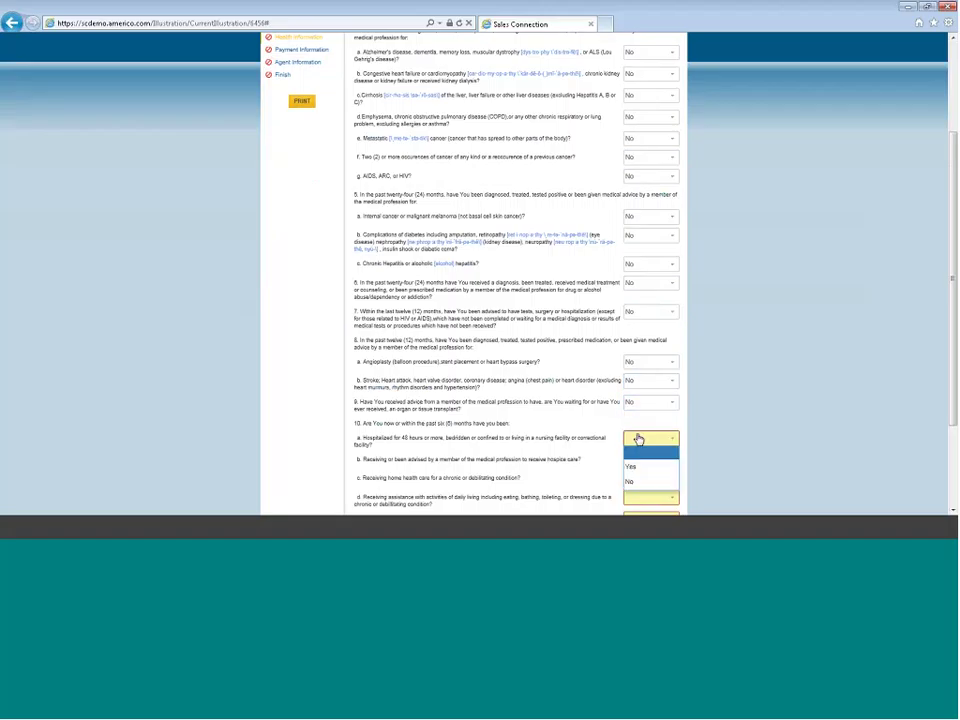
Answer No to health questions 10a through 10e
click(636, 484)
scroll(643, 467, down, 2)
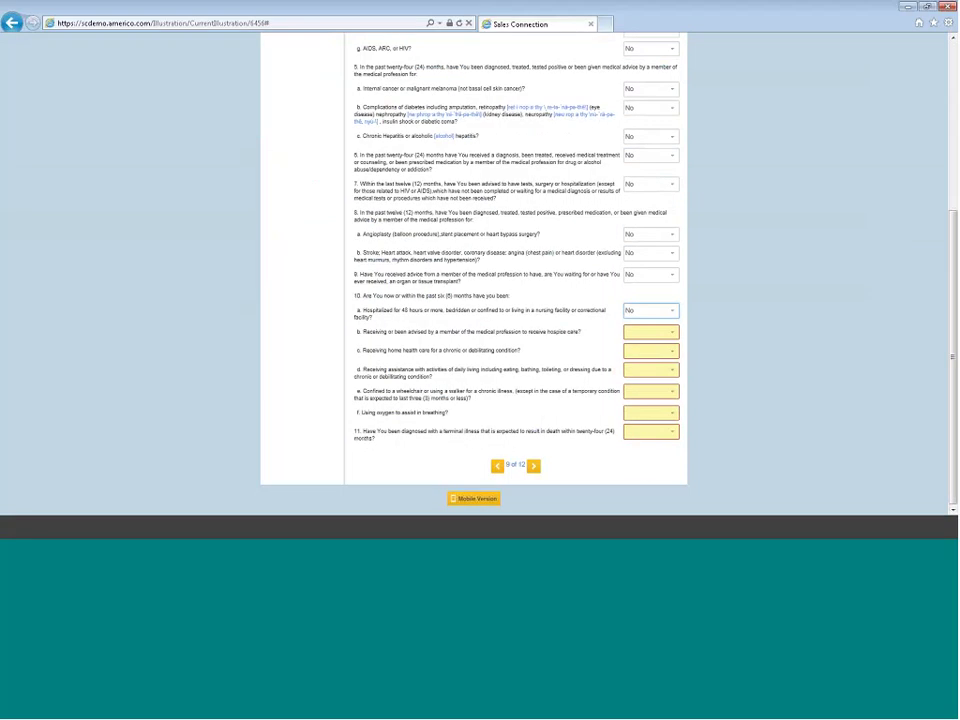
click(643, 332)
click(637, 378)
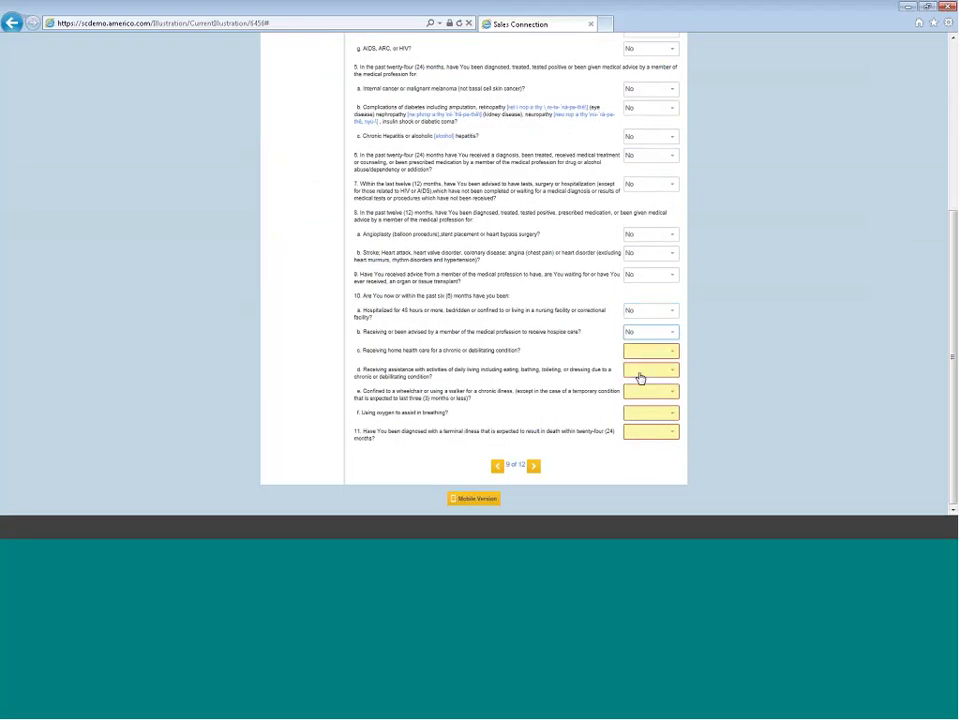
click(644, 353)
click(642, 396)
click(643, 373)
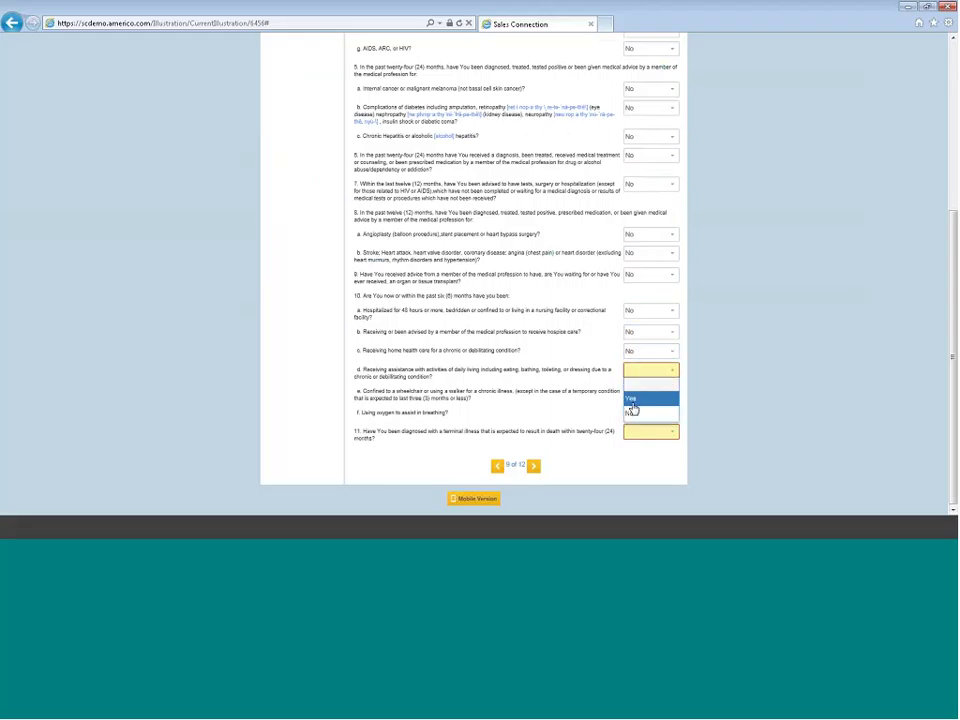
click(632, 415)
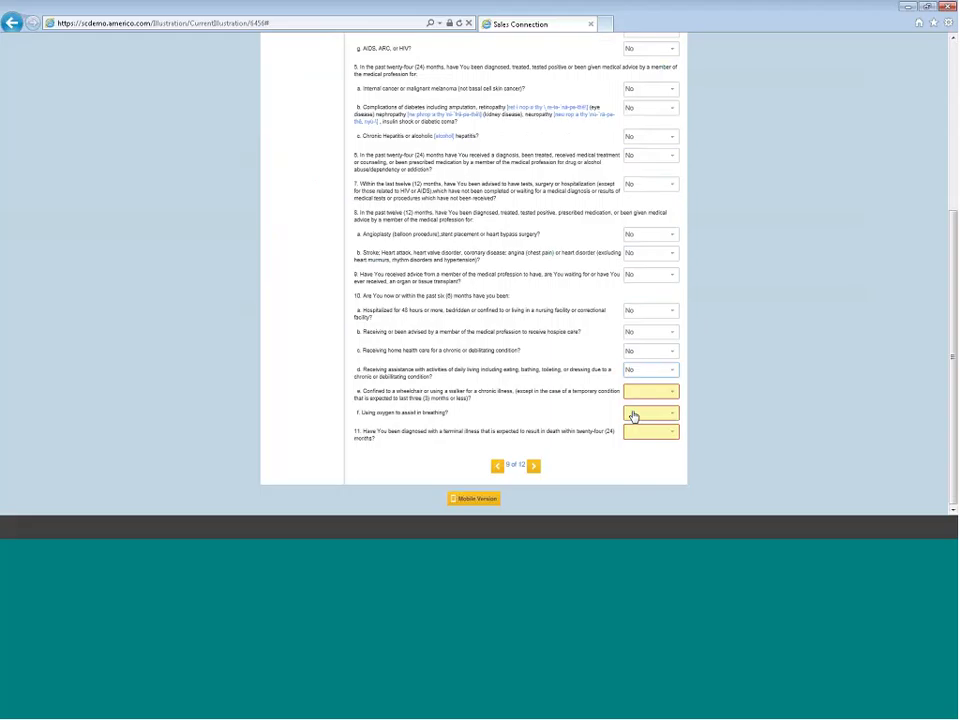
click(638, 393)
click(637, 433)
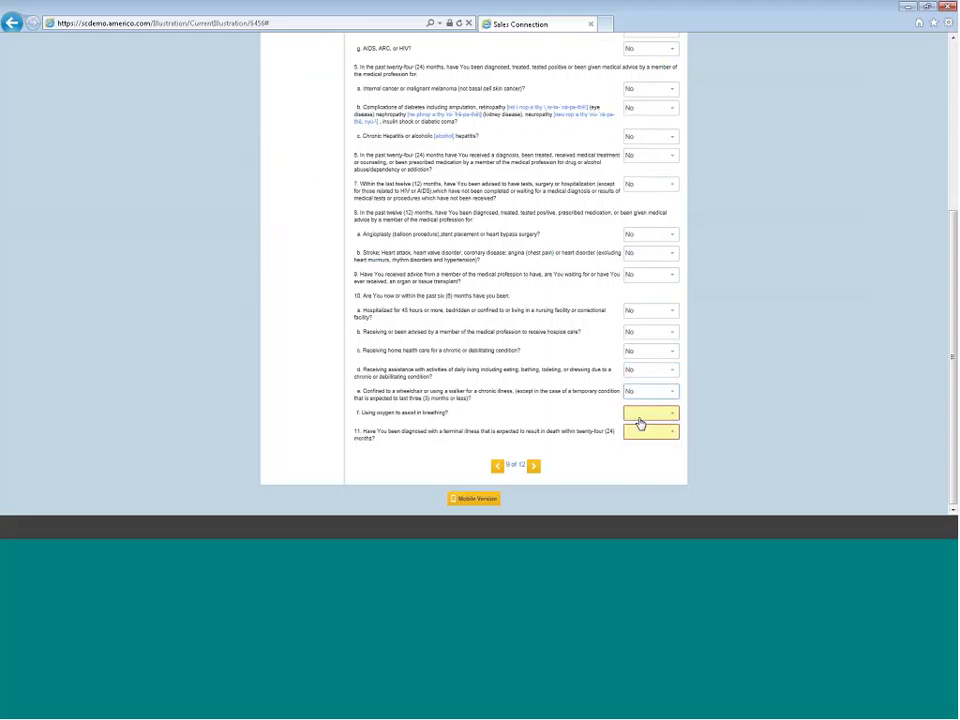
Answer No to questions 10f and 11 and advance to the payment page
click(638, 416)
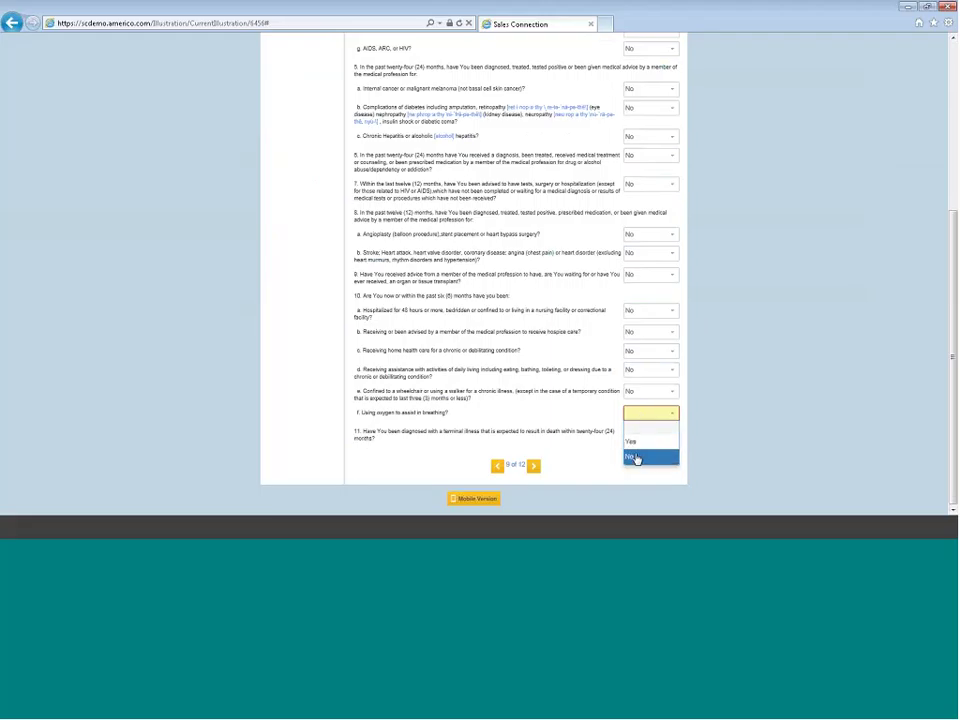
click(636, 458)
click(640, 432)
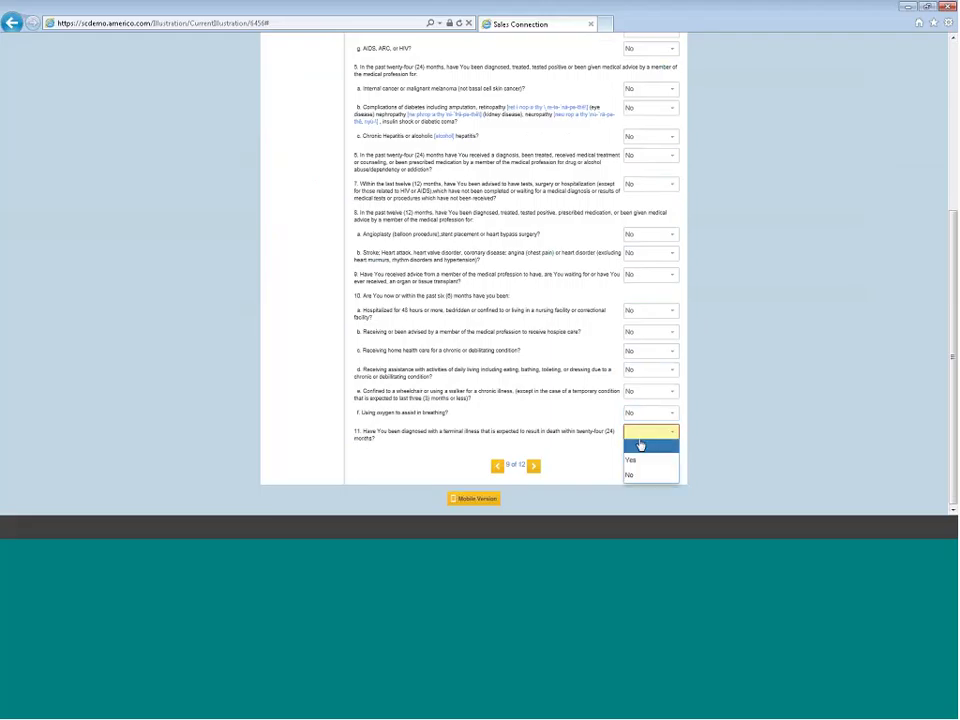
click(636, 475)
click(533, 467)
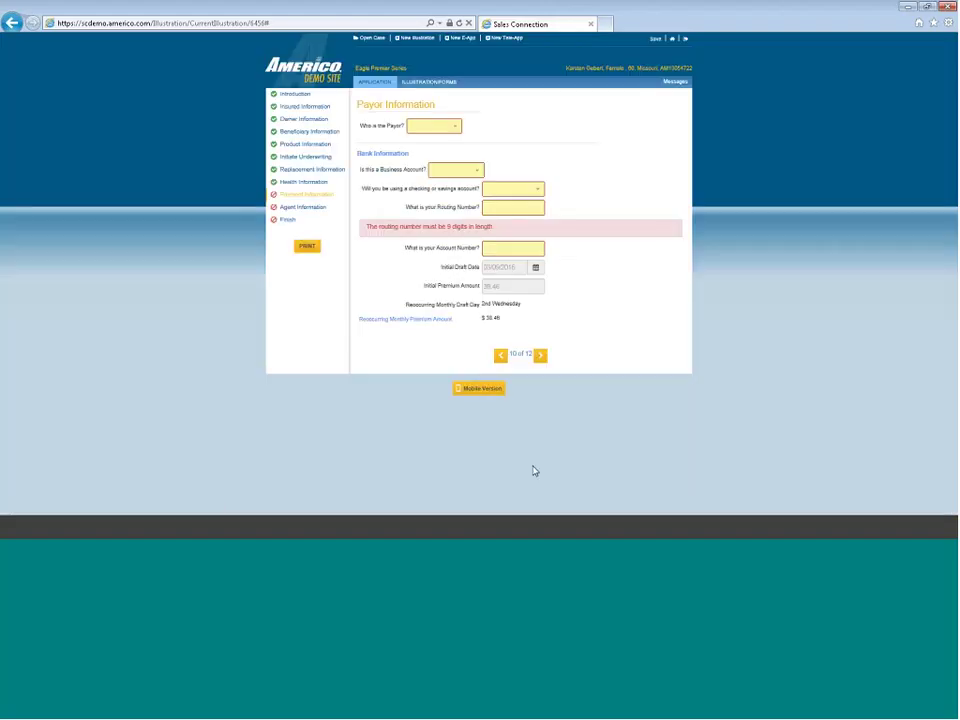
Make the proposed insured the payor, with Business Account No and a Checking Account
click(430, 126)
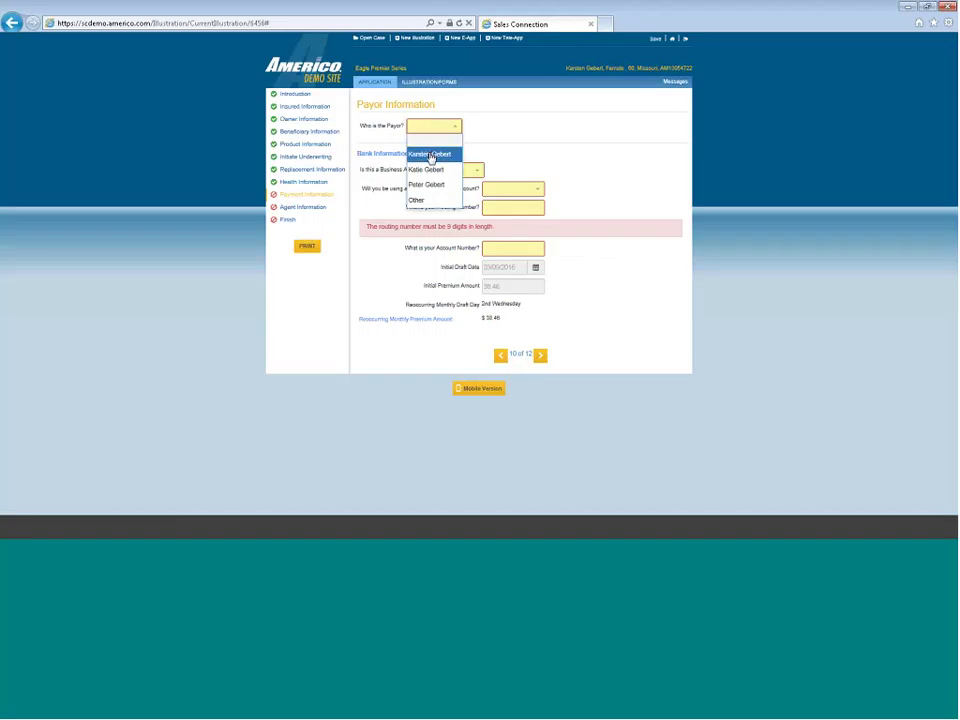
click(431, 155)
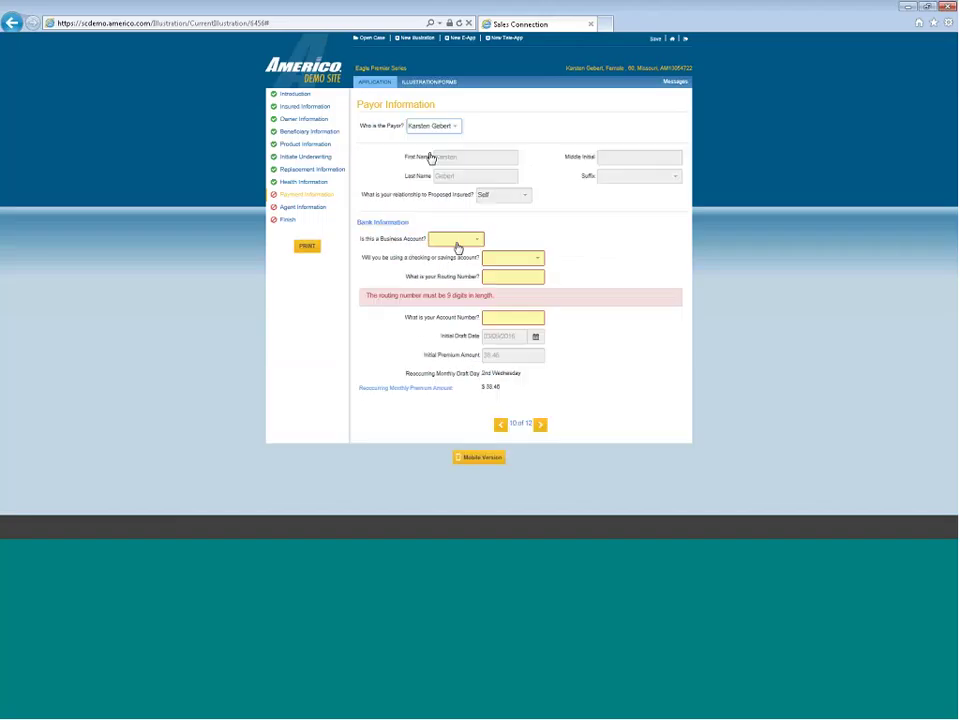
click(457, 242)
click(448, 281)
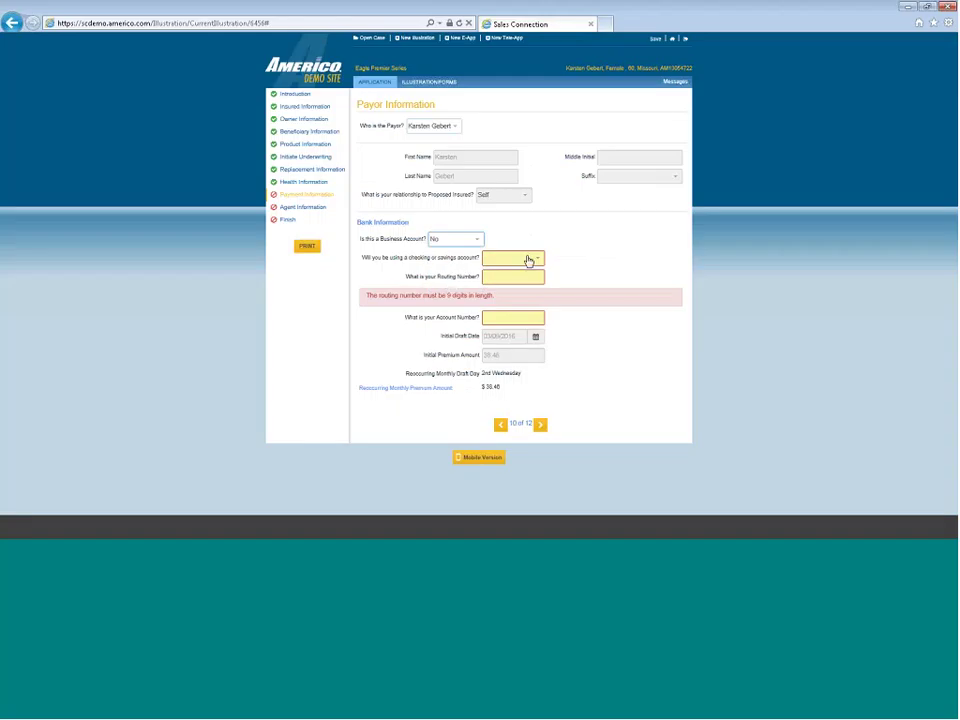
click(529, 260)
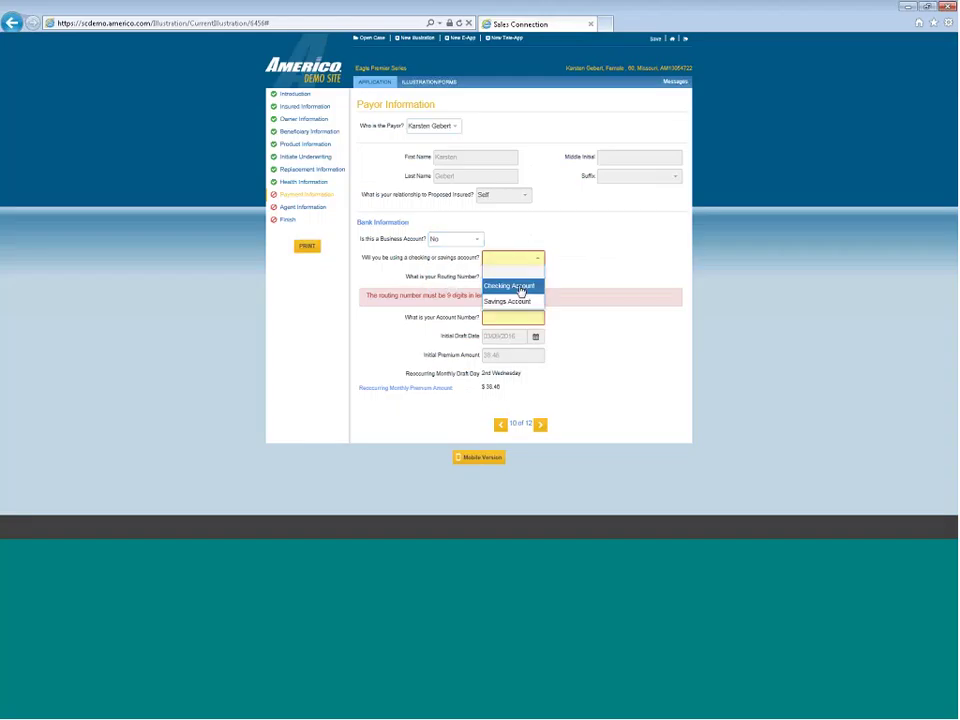
click(521, 285)
click(502, 276)
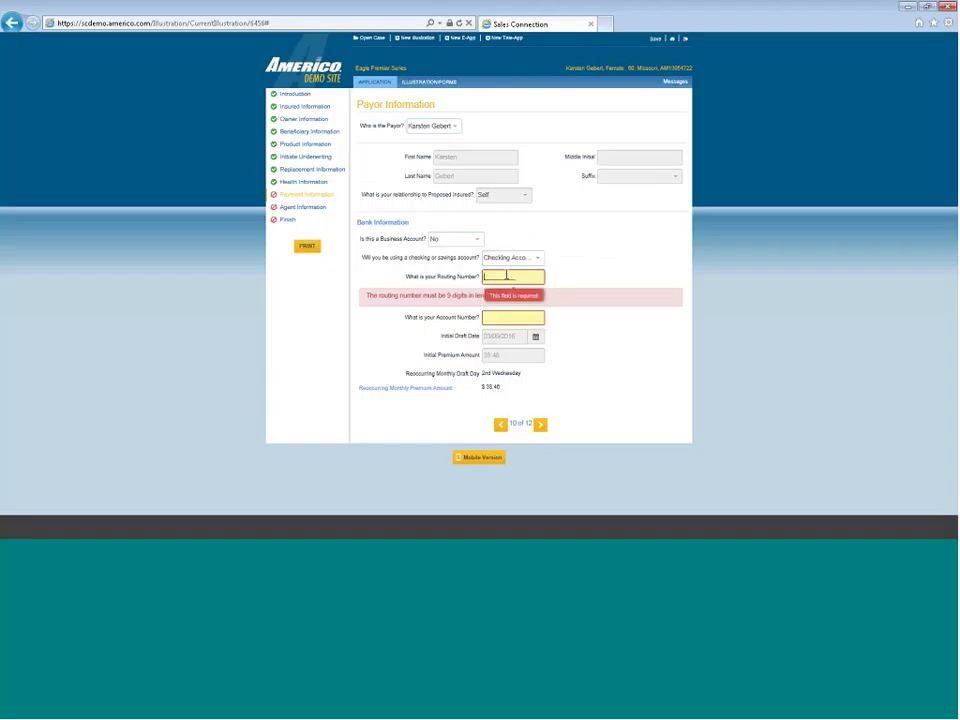
Enter the bank routing number (Bank of America, N.A.) and account number, then advance to Agent Information
text(101000695)
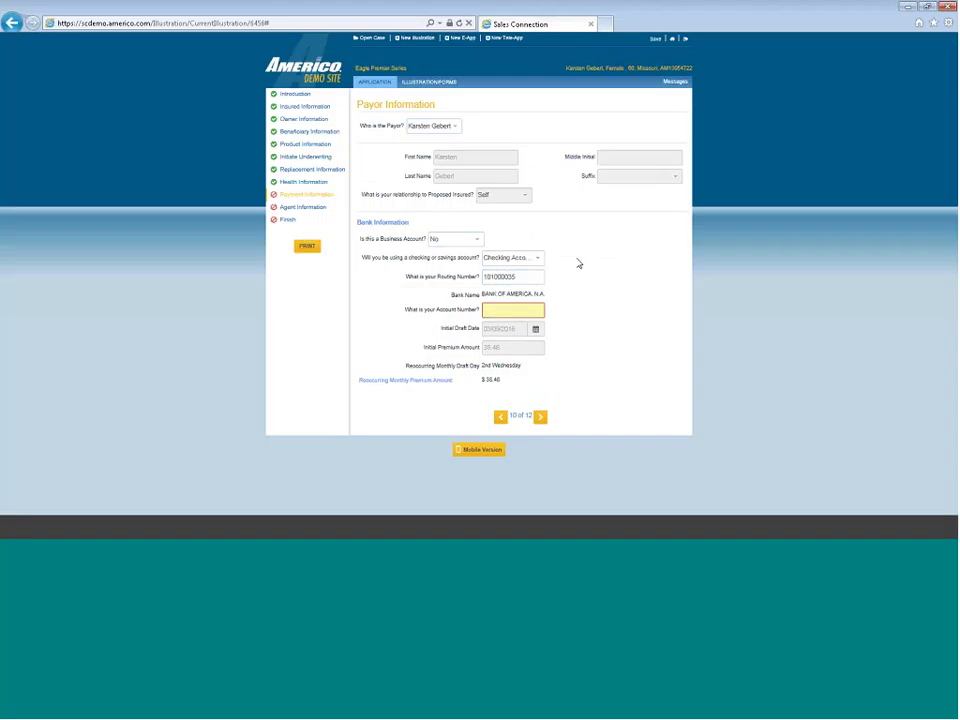
click(517, 313)
text(1)
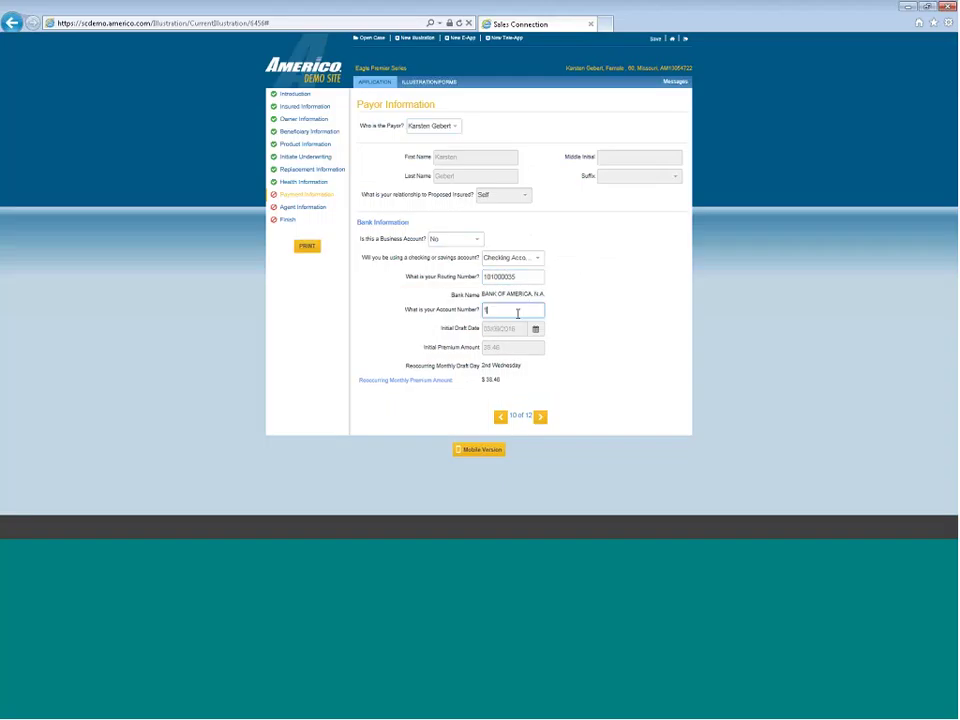
text(2345678)
click(539, 416)
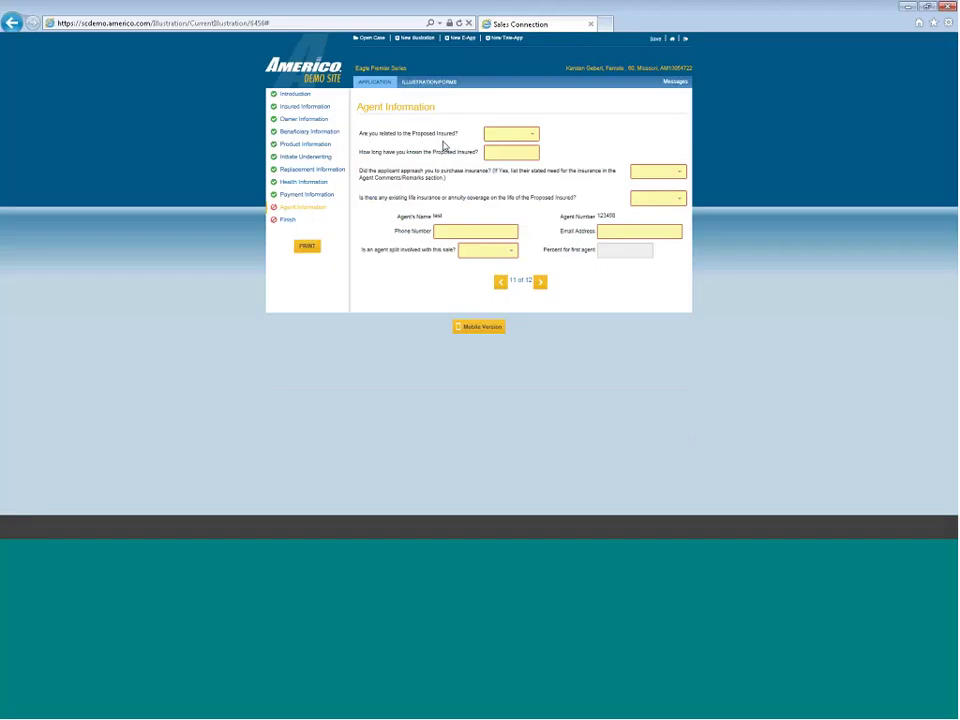
Answer the agent questions: not related, known '3min', applicant didn't approach, no existing coverage
click(504, 135)
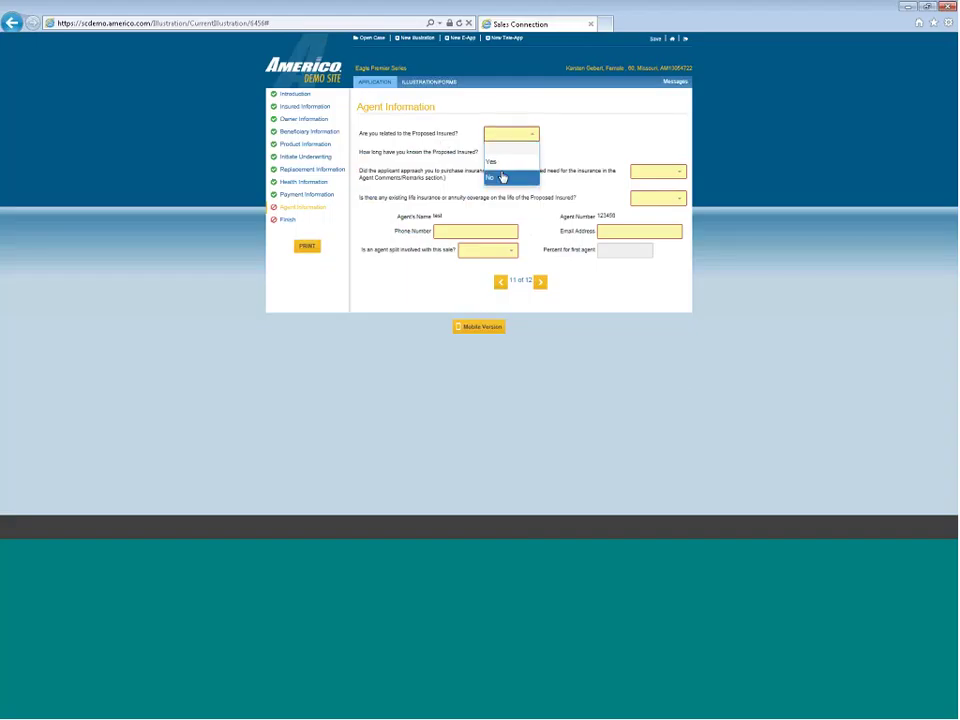
click(503, 177)
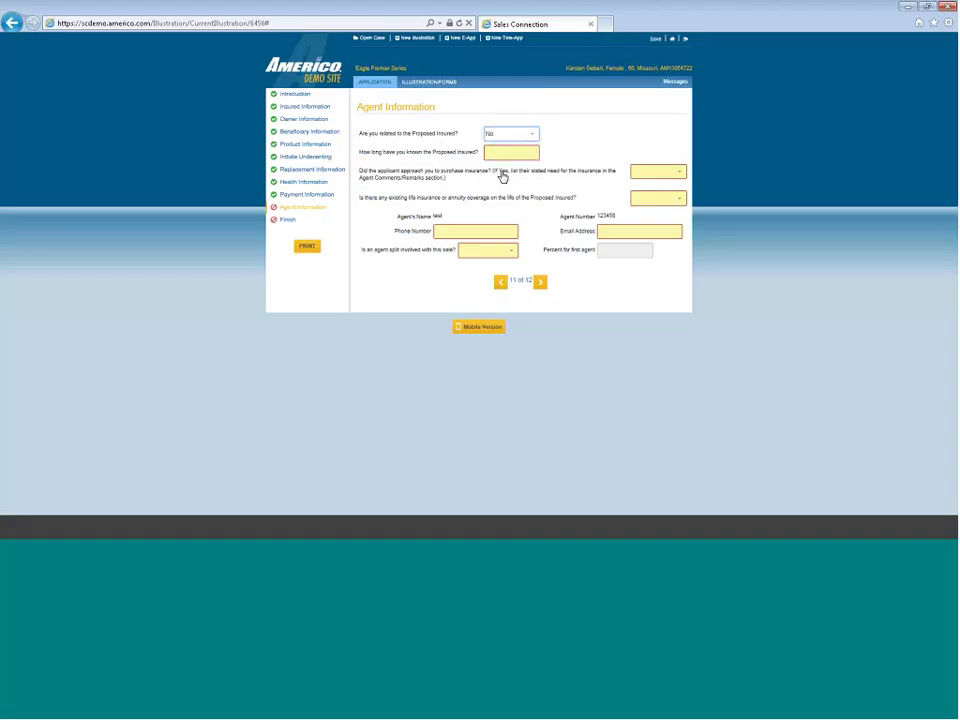
click(503, 155)
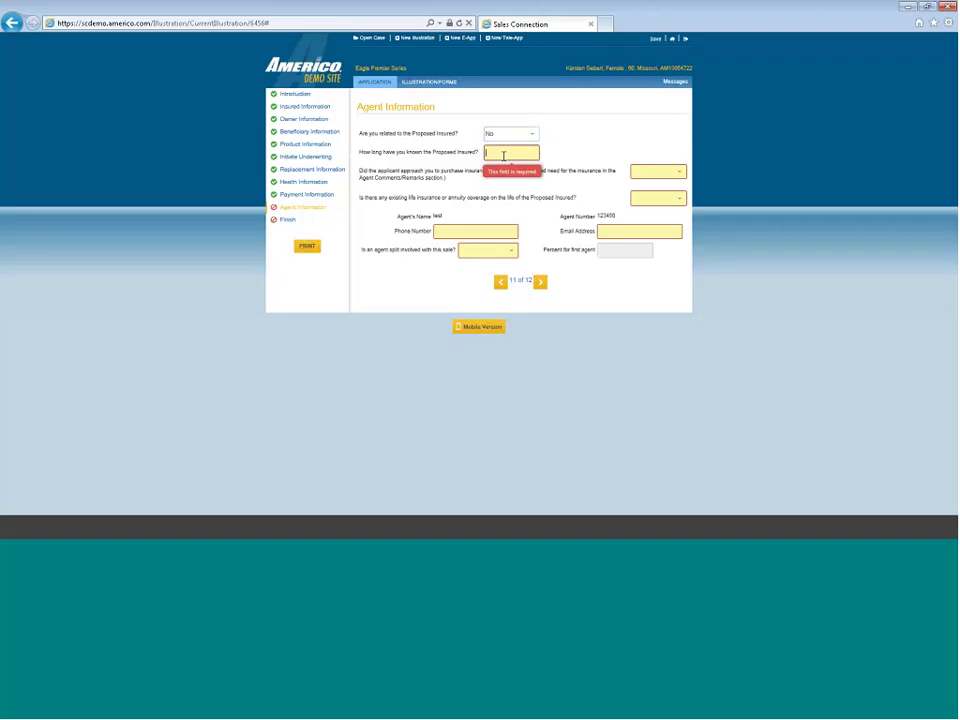
text(3)
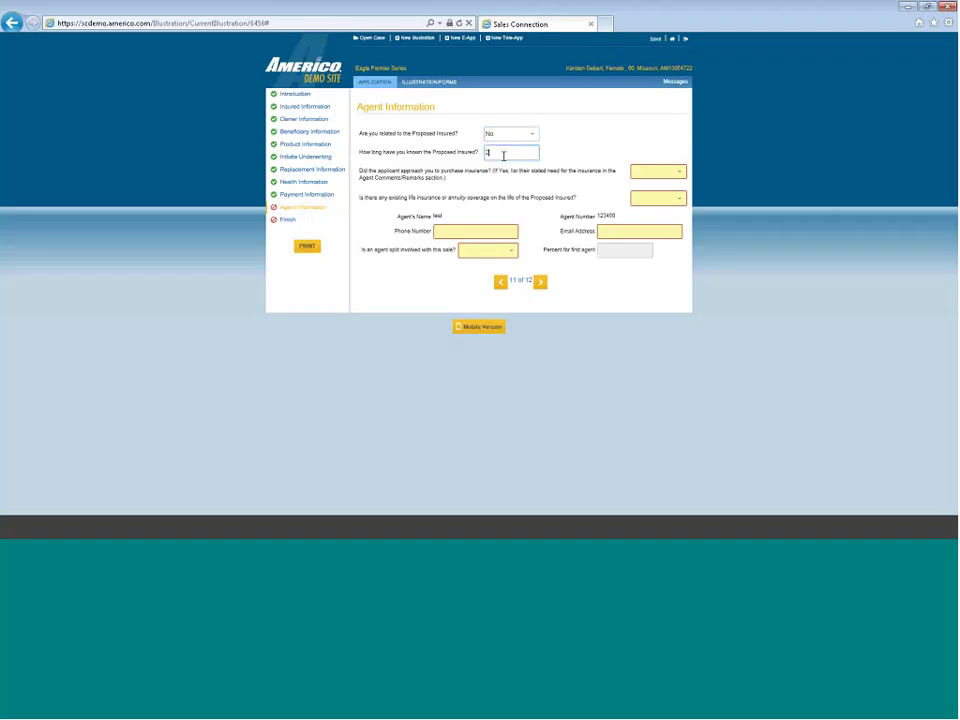
text(min)
click(679, 177)
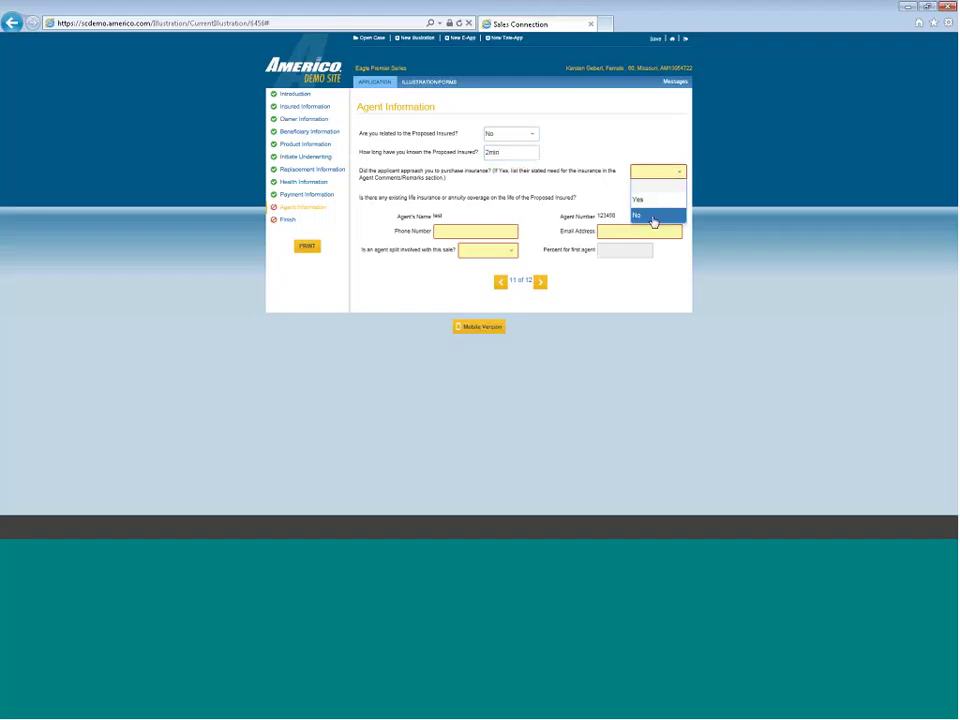
click(652, 209)
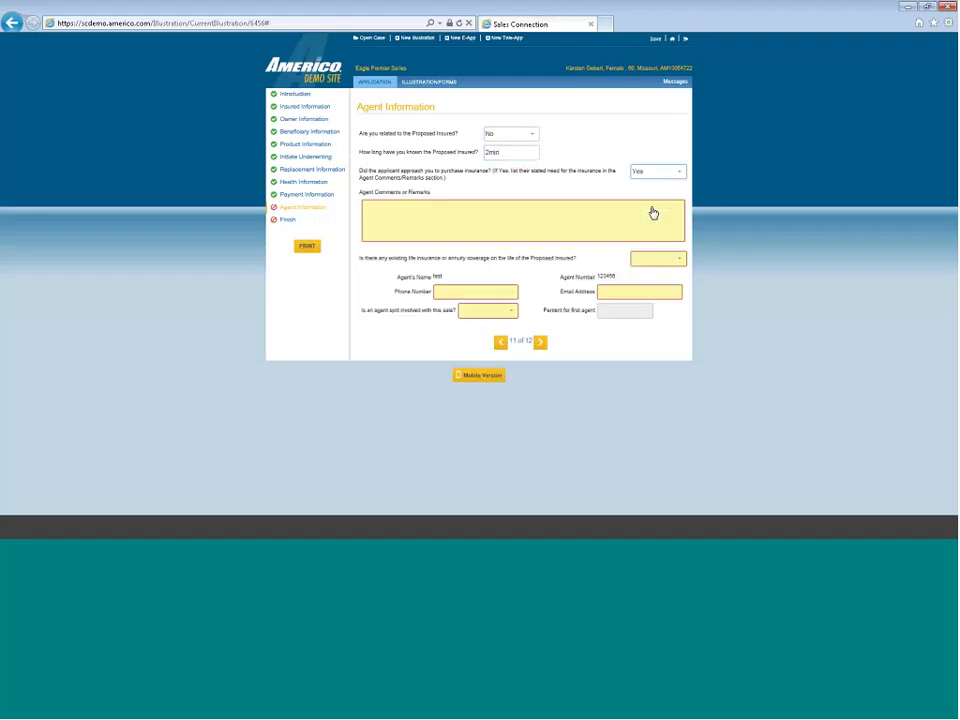
click(679, 181)
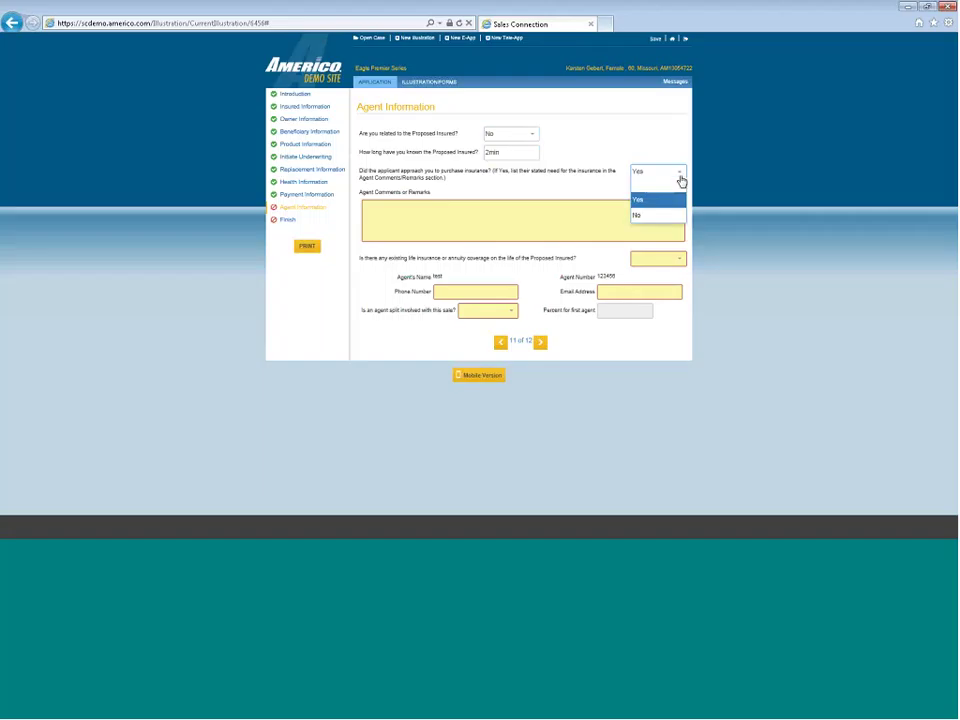
click(644, 216)
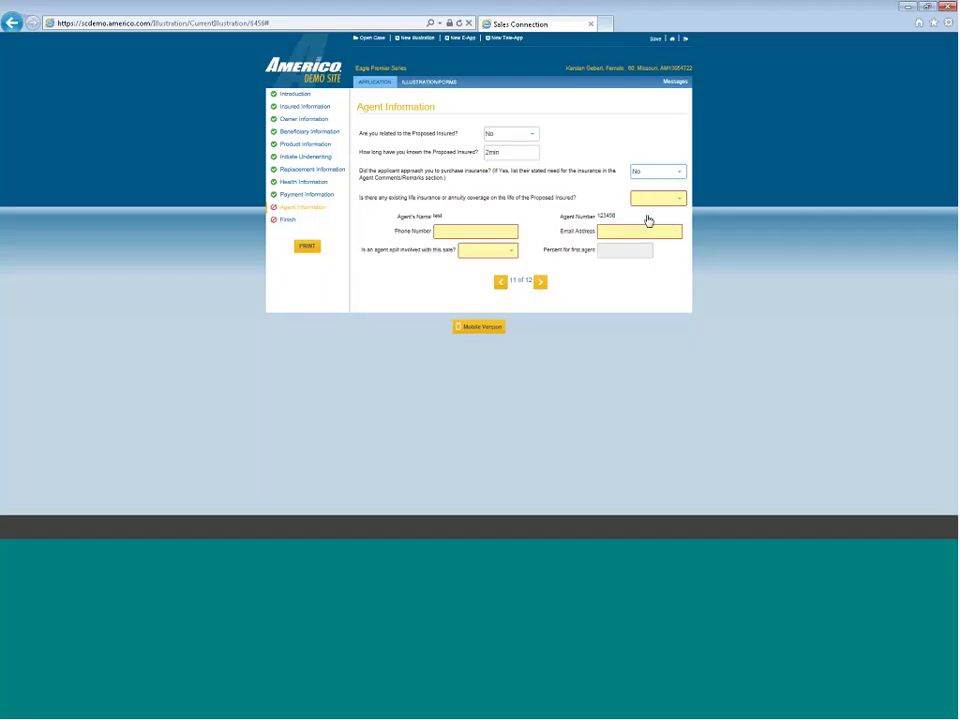
click(658, 205)
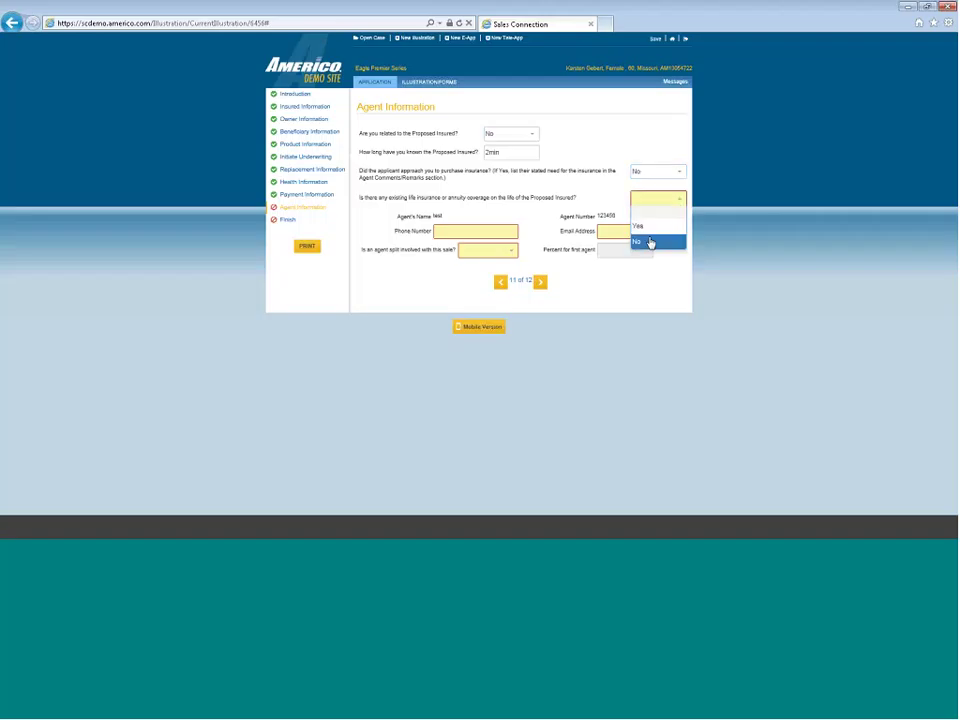
click(650, 243)
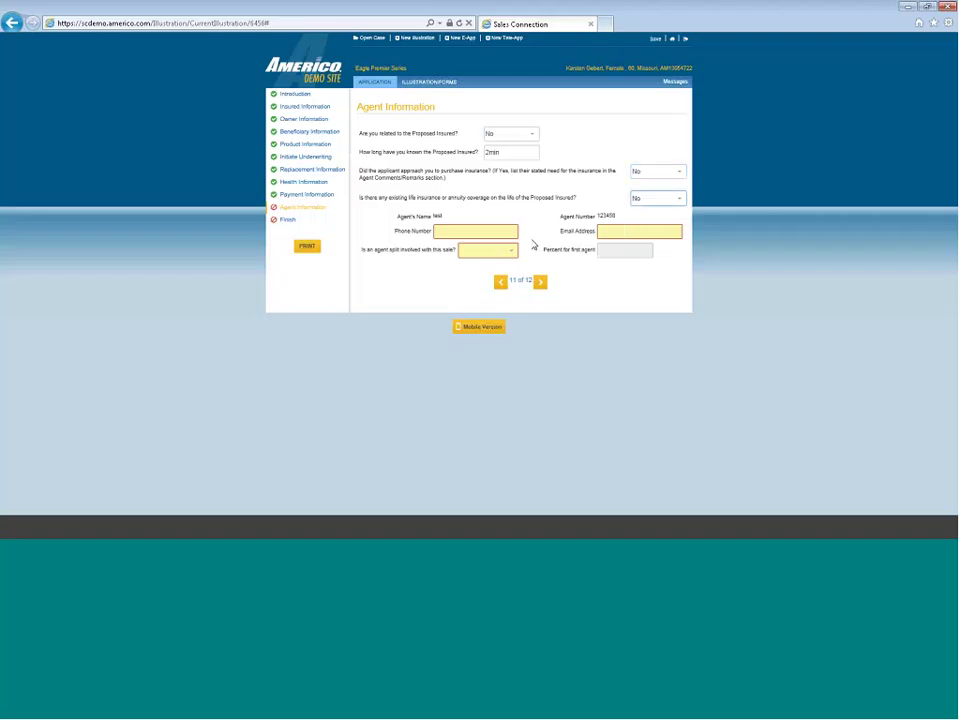
Enter the agent's phone number in Agent Information and start typing the agent's email address
click(448, 232)
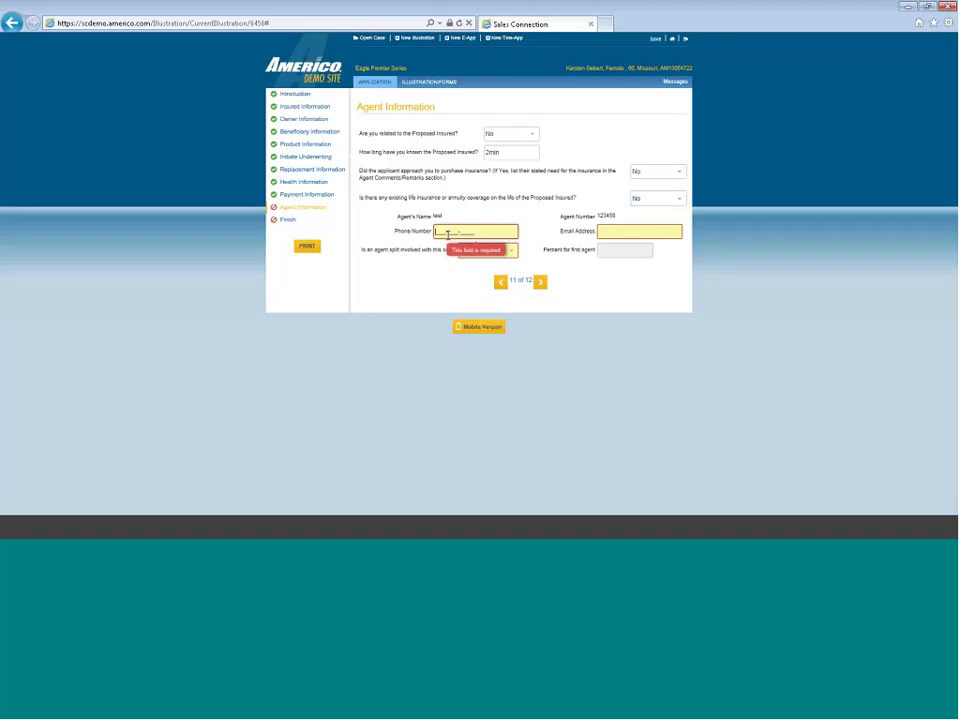
click(655, 231)
text(ka)
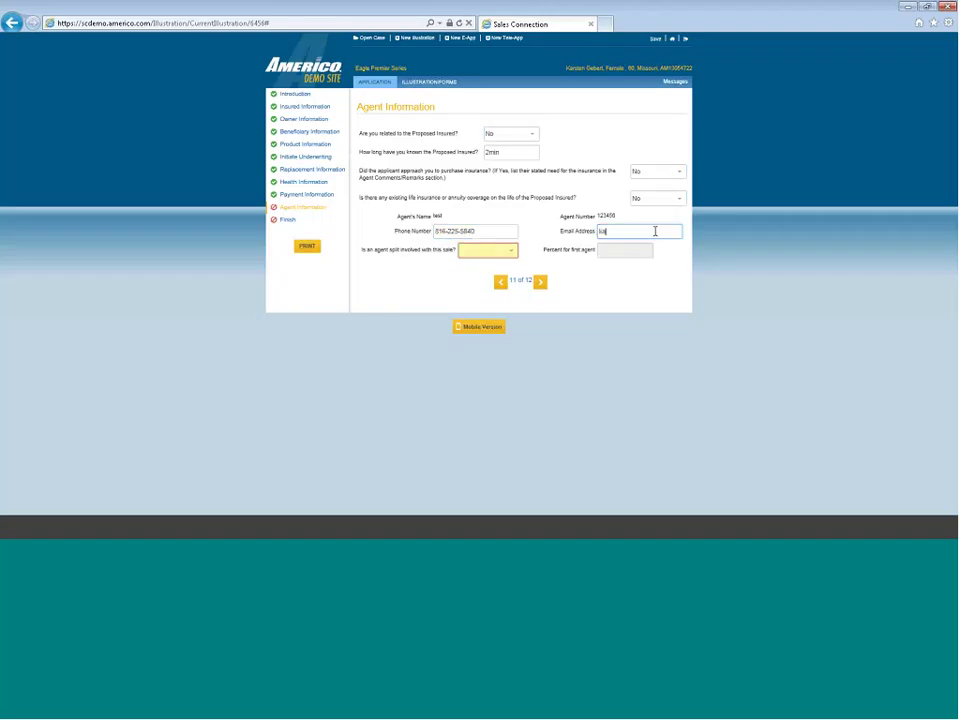